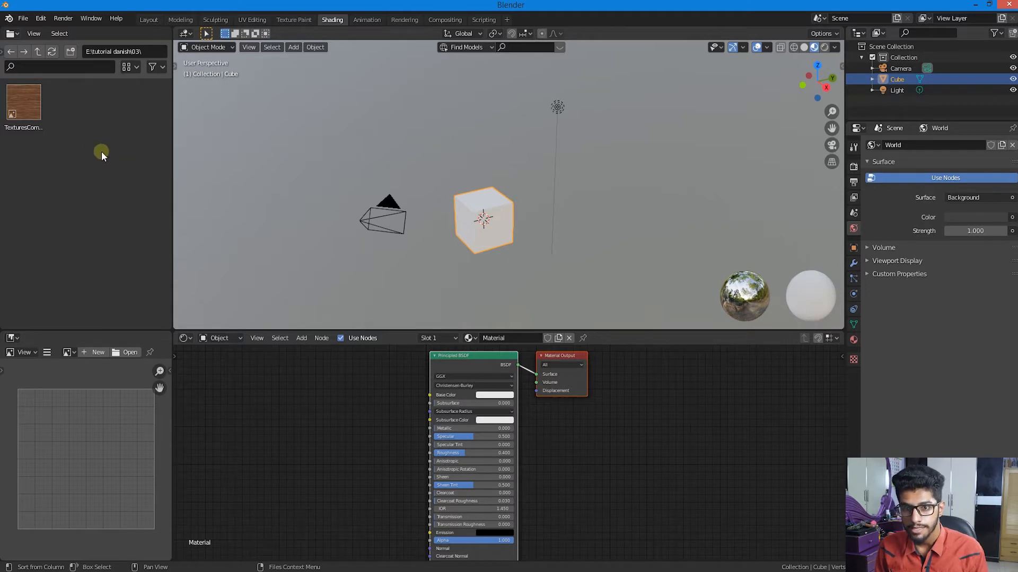
key(t)
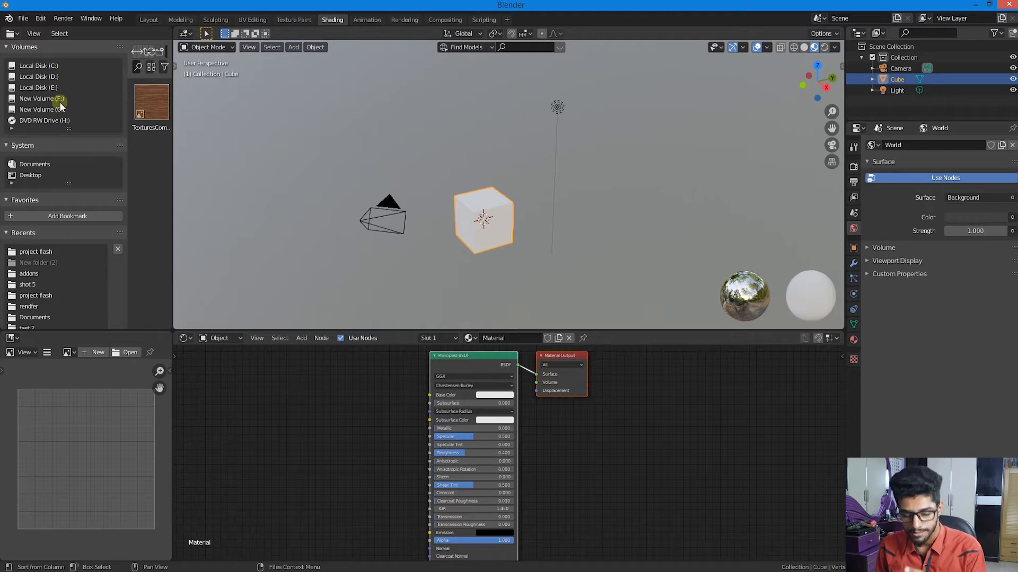
key(t)
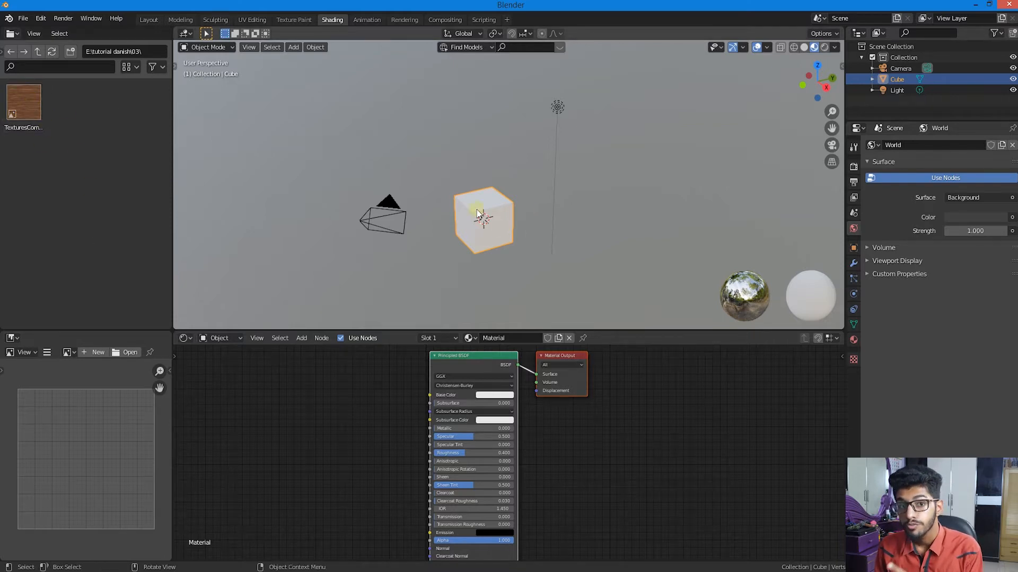
Load the TexturesCom wood texture from the tutorial folder into the image editor
click(27, 103)
mouse_move(30, 101)
mouse_down()
mouse_move(75, 310)
mouse_move(88, 446)
mouse_move(55, 134)
mouse_move(40, 118)
mouse_up()
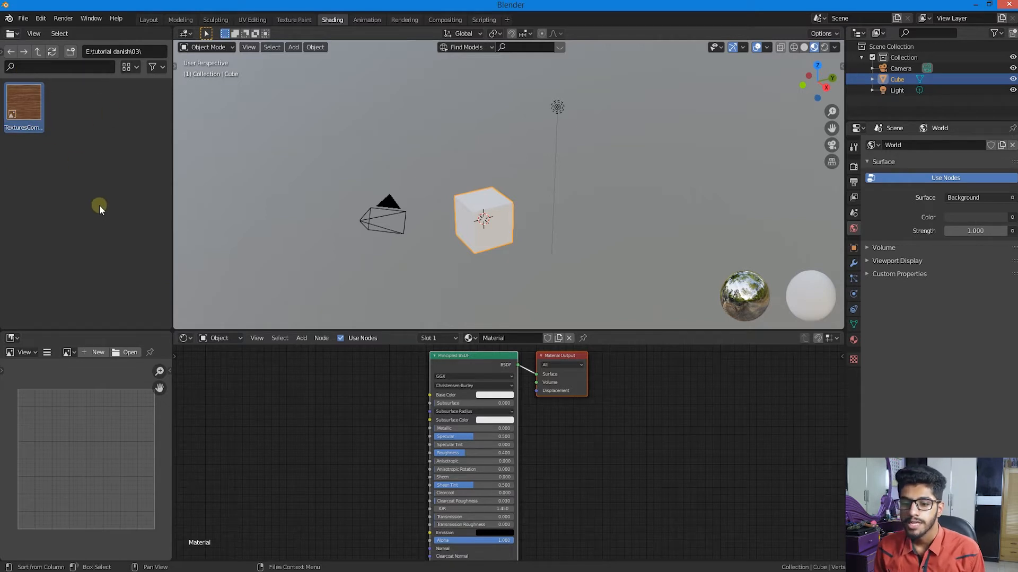
click(126, 352)
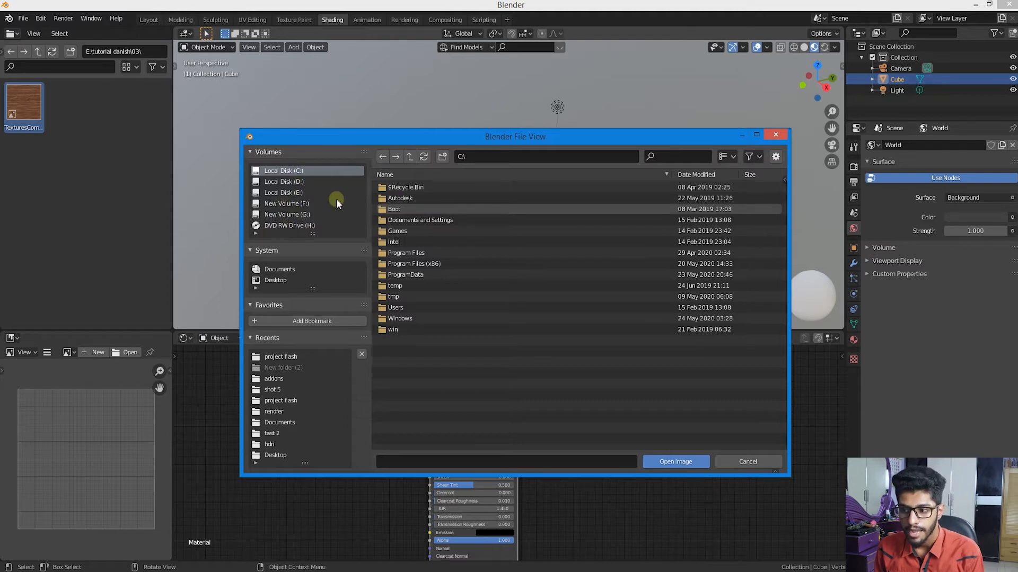
click(759, 464)
drag(24, 106, 84, 459)
scroll(108, 458, down, 4)
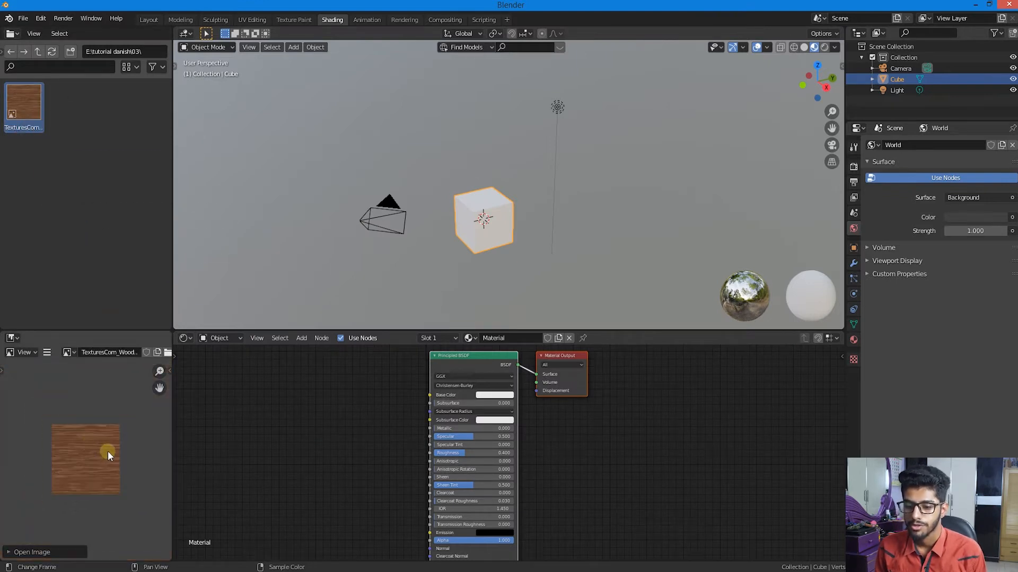
scroll(89, 443, up, 1)
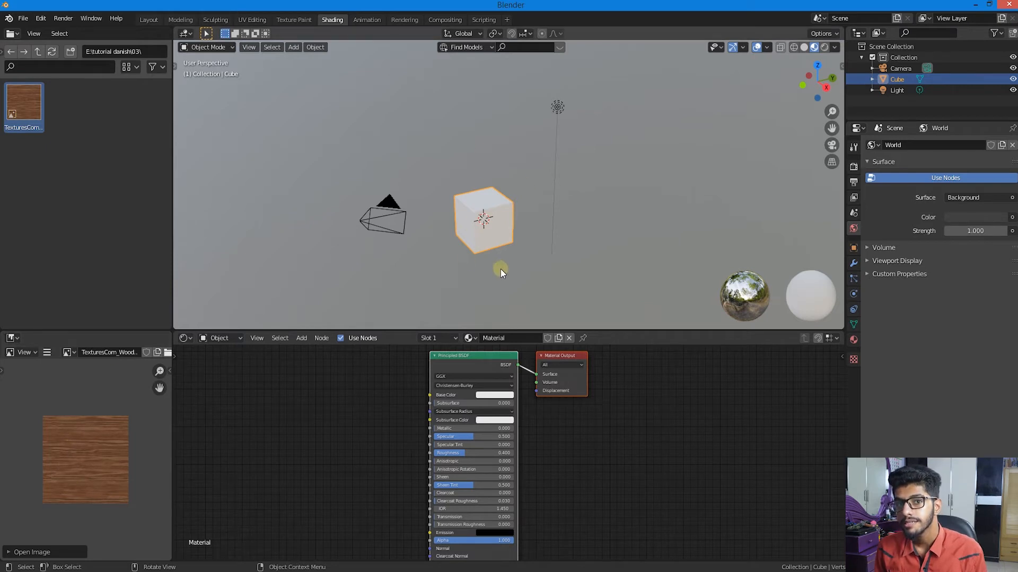
Try out other tints for the base color of the cube's Principled BSDF material
scroll(478, 241, up, 2)
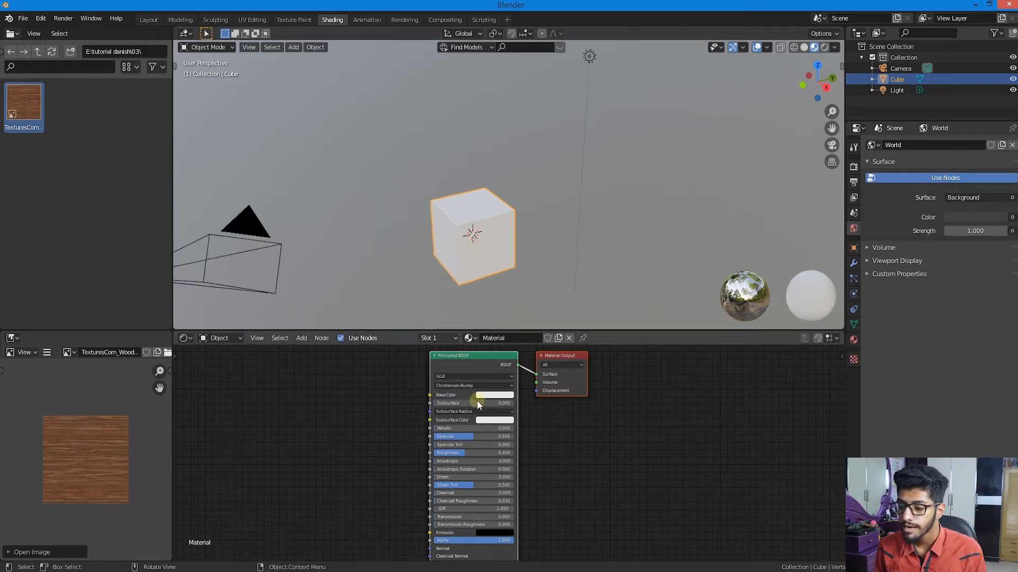
click(491, 394)
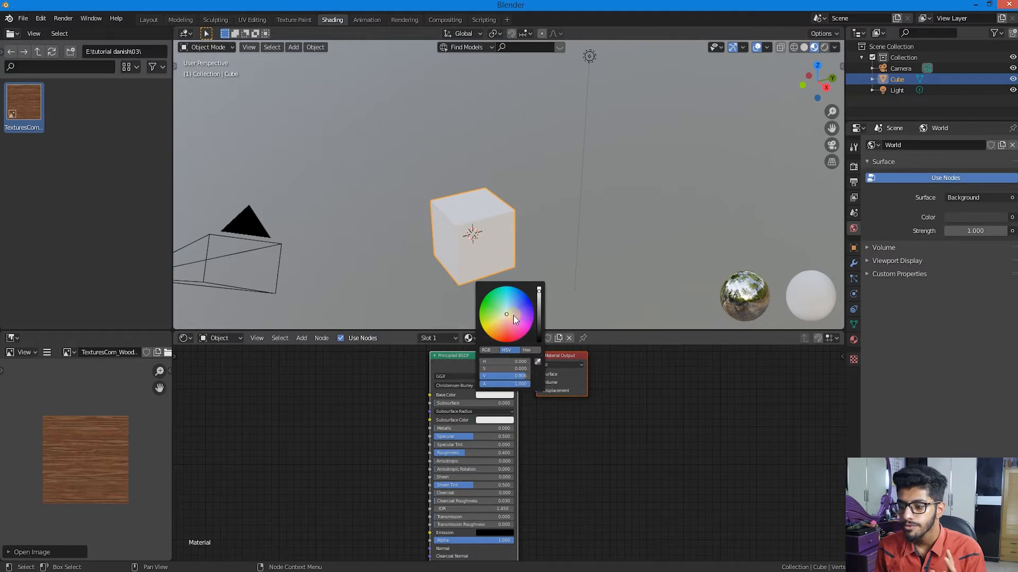
click(514, 315)
drag(496, 323, 508, 315)
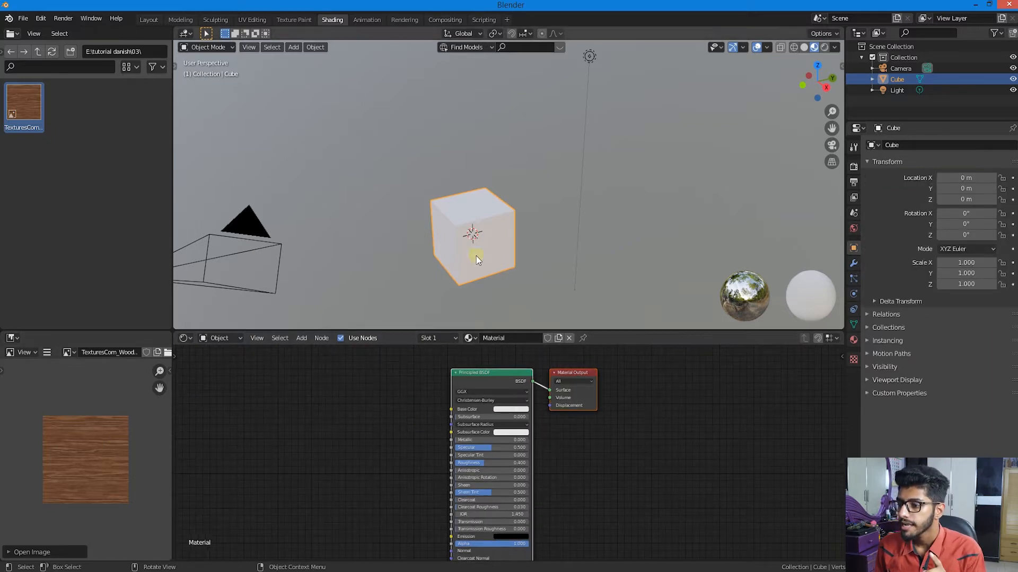
Show the cube's material properties and add an Image Texture node beside the Principled BSDF node
click(855, 341)
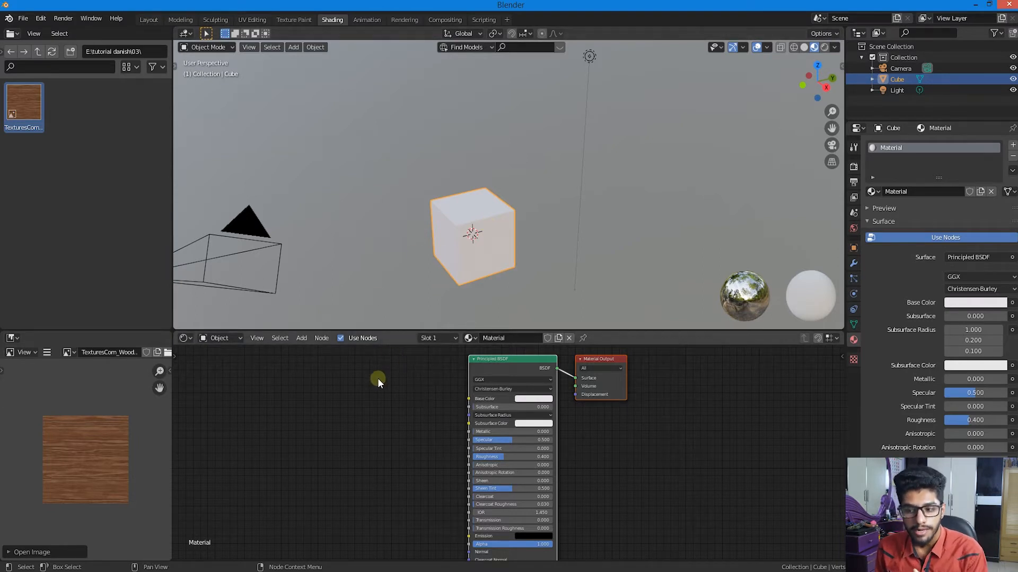
key(shift+a)
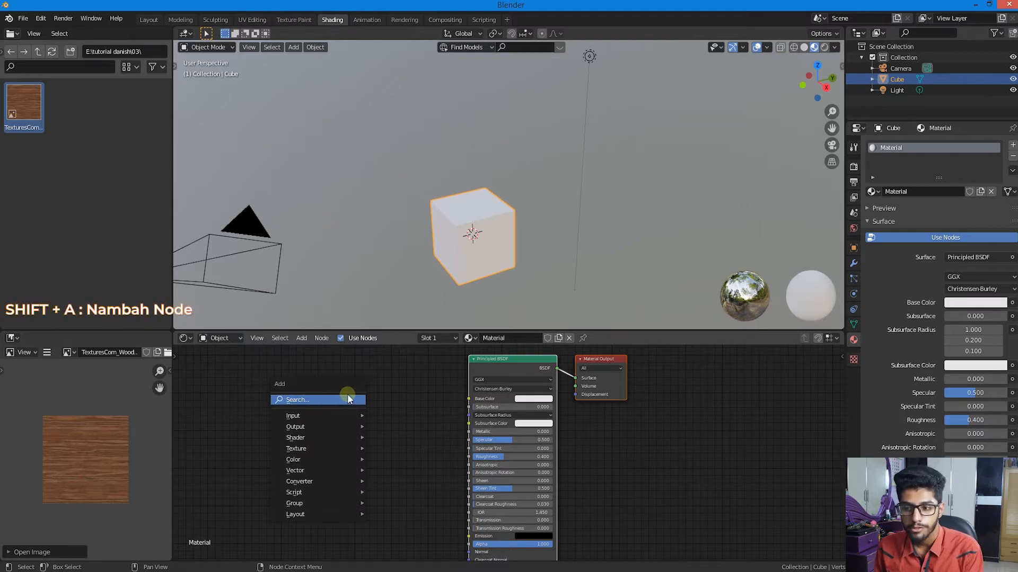
key(shift+a)
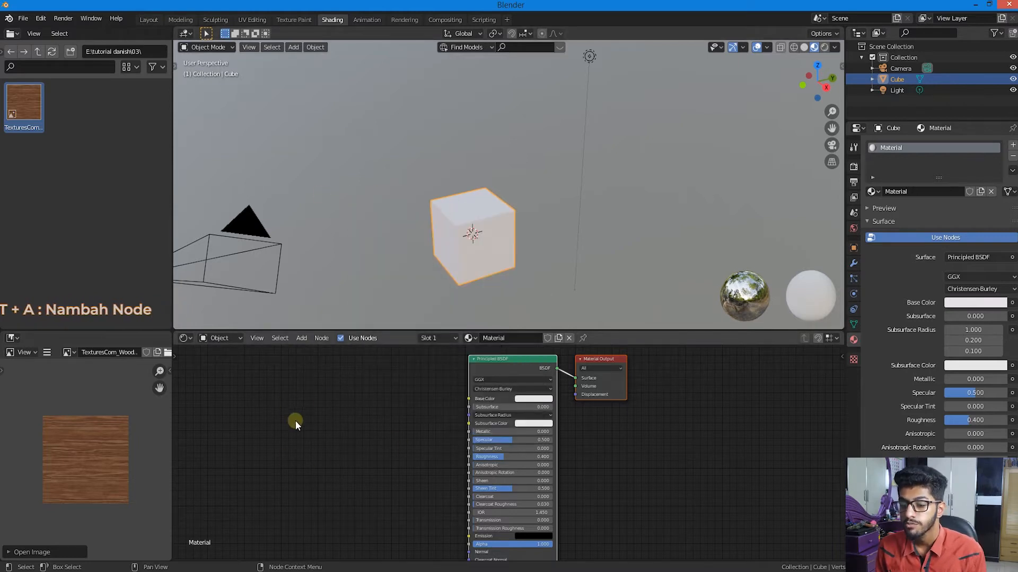
key(shift+a)
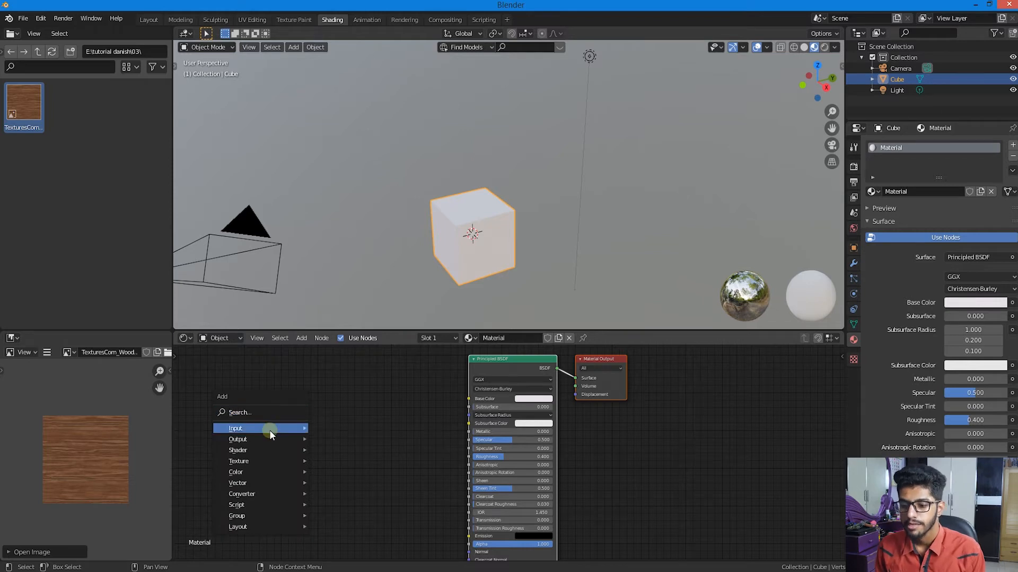
mouse_move(269, 430)
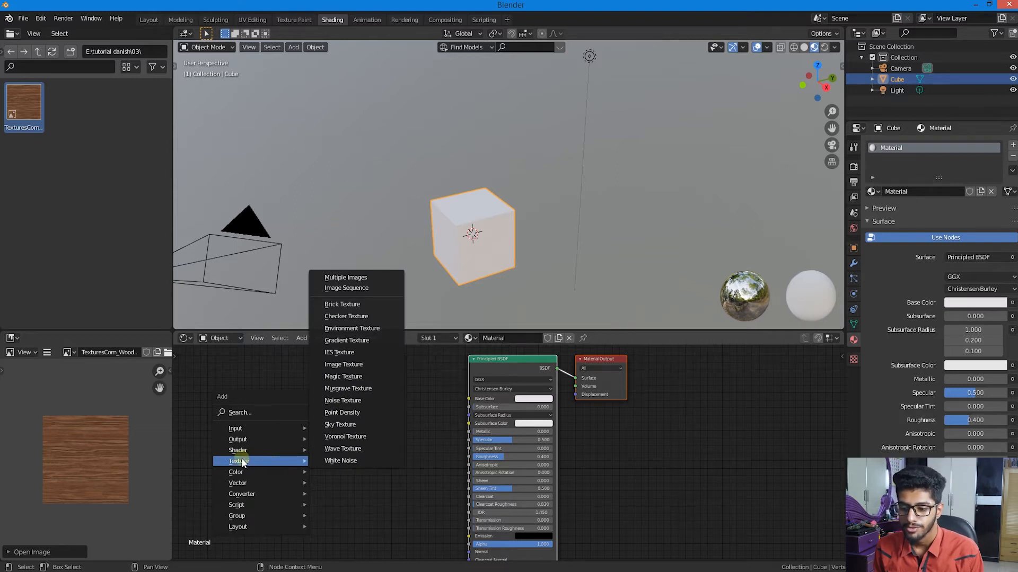
mouse_move(238, 477)
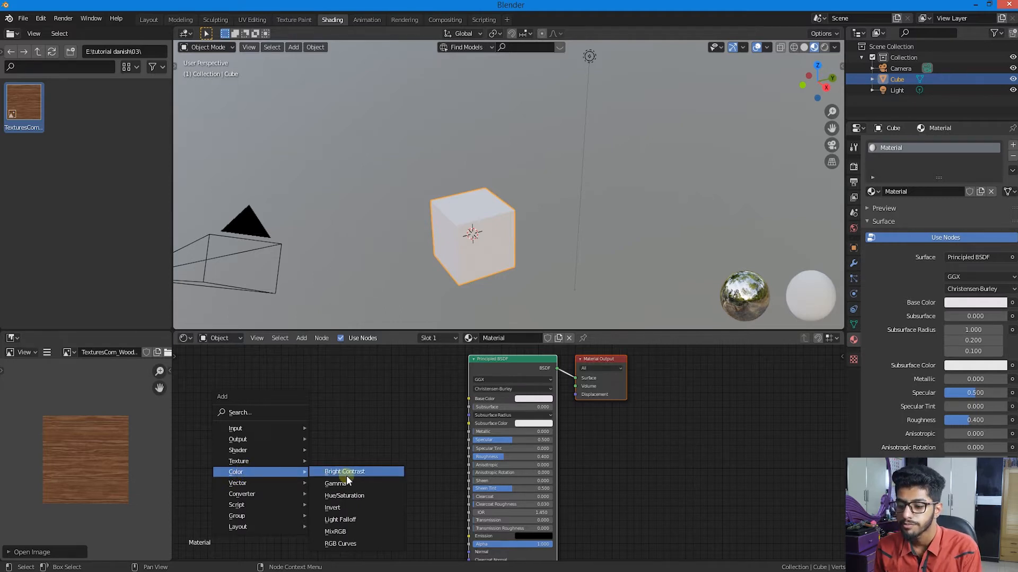
key(shift+a)
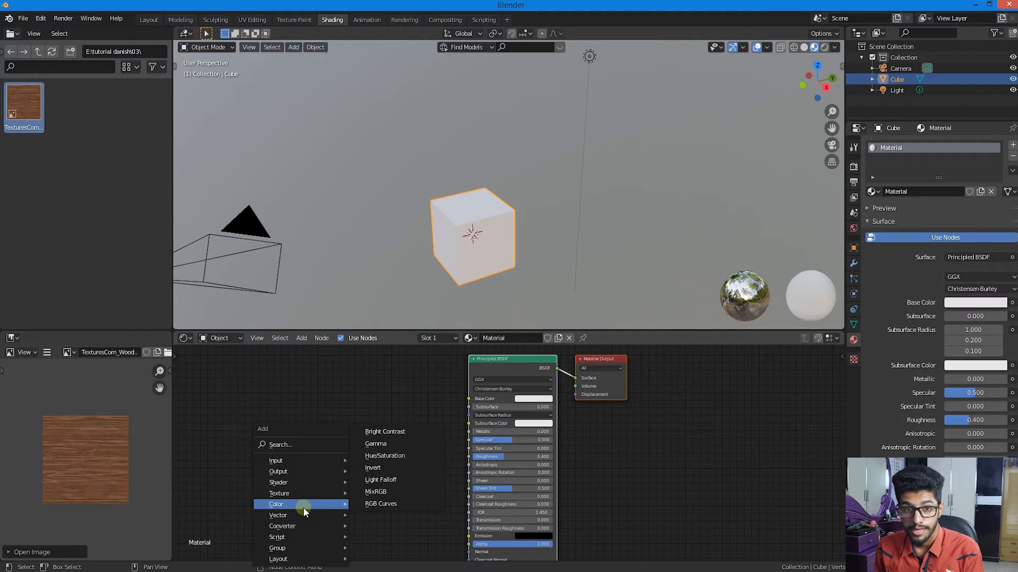
mouse_move(297, 492)
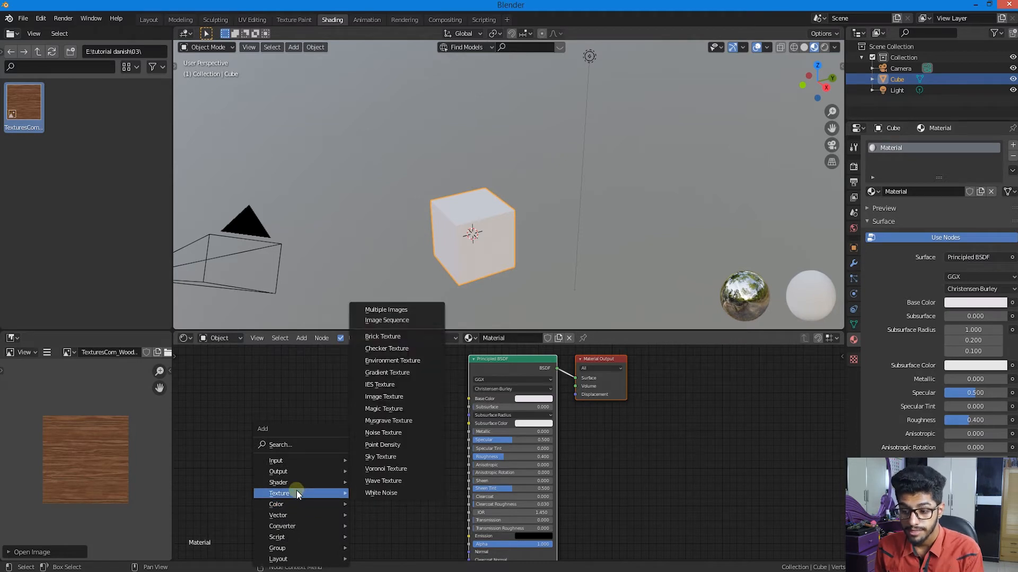
click(381, 398)
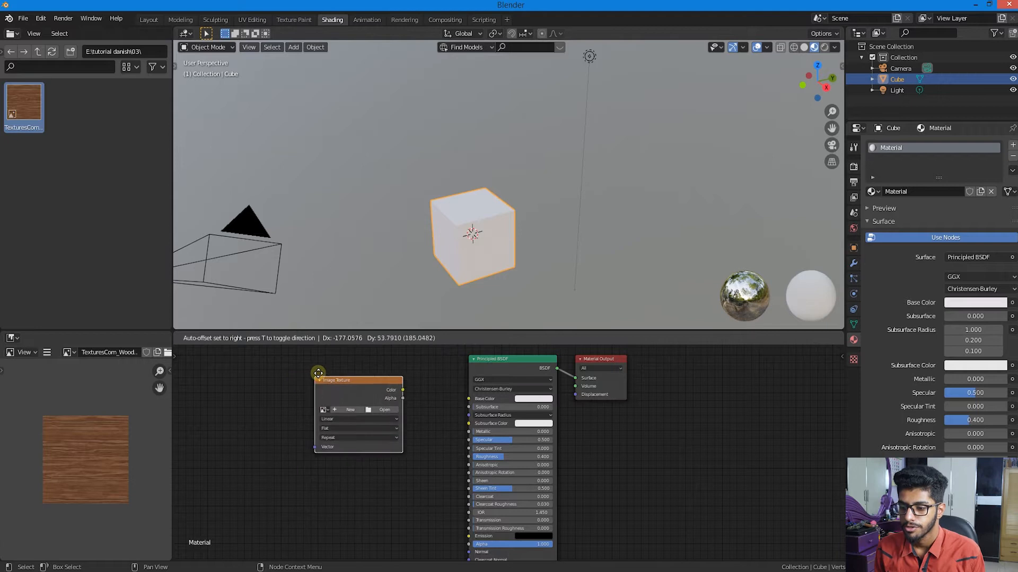
click(296, 397)
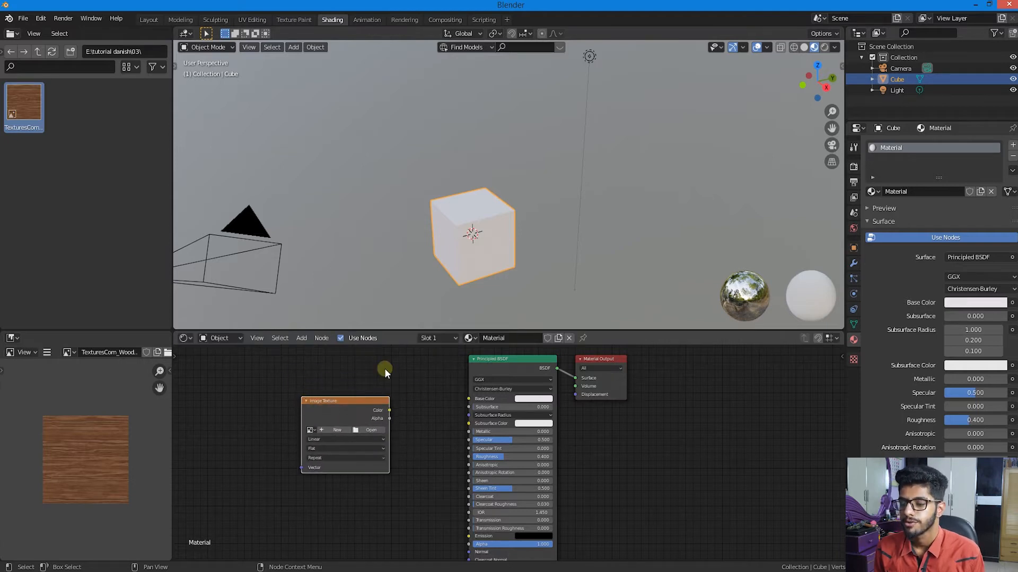
scroll(427, 409, down, 2)
scroll(471, 430, up, 2)
scroll(472, 431, down, 3)
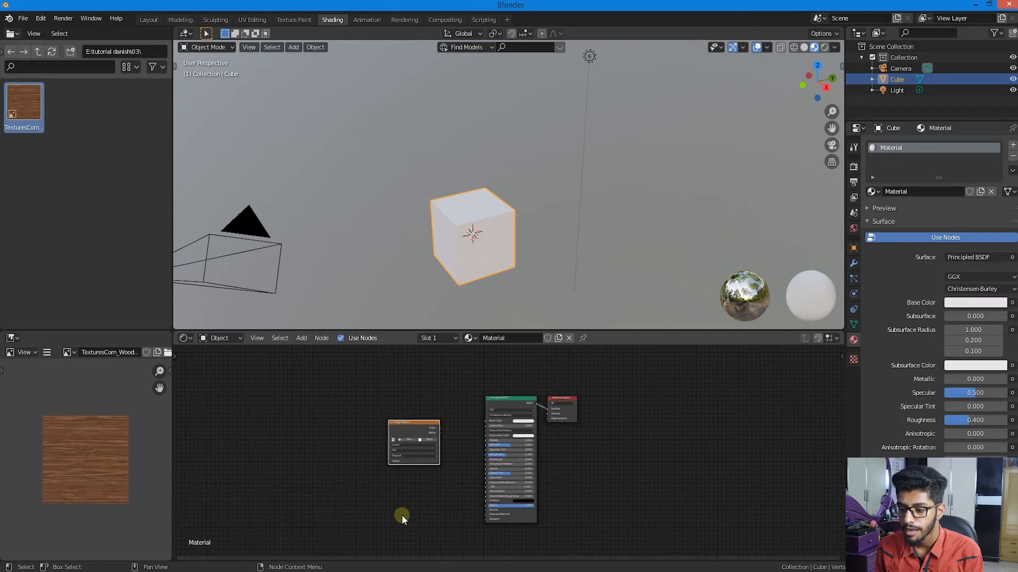
scroll(365, 504, down, 1)
middle_drag(334, 492, 332, 428)
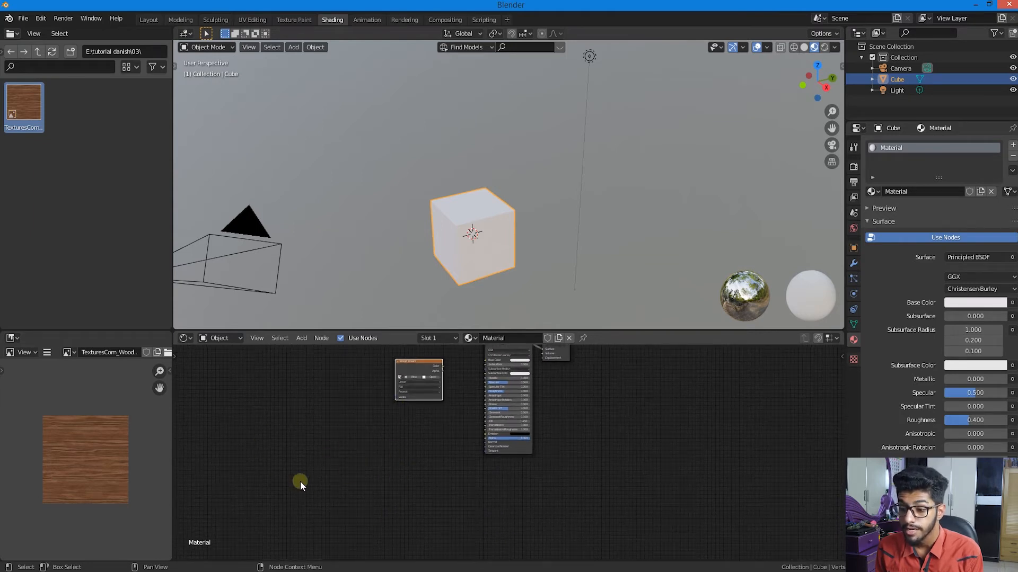
scroll(354, 456, down, 5)
scroll(371, 445, up, 9)
middle_drag(383, 479, 384, 492)
middle_drag(336, 409, 329, 482)
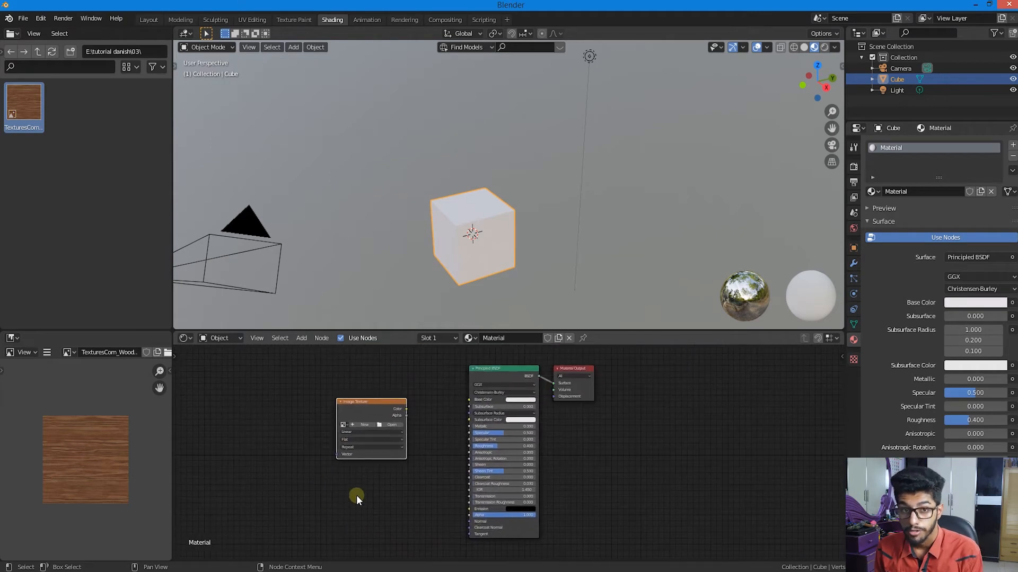
Assign the already loaded TexturesCom wood albedo image to the Image Texture node
scroll(371, 502, up, 3)
click(311, 439)
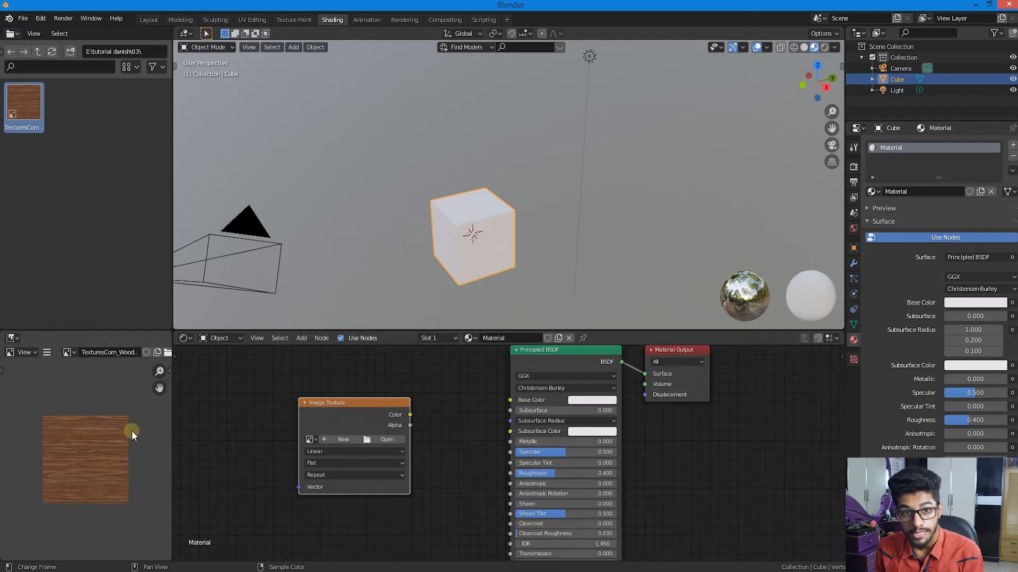
click(312, 441)
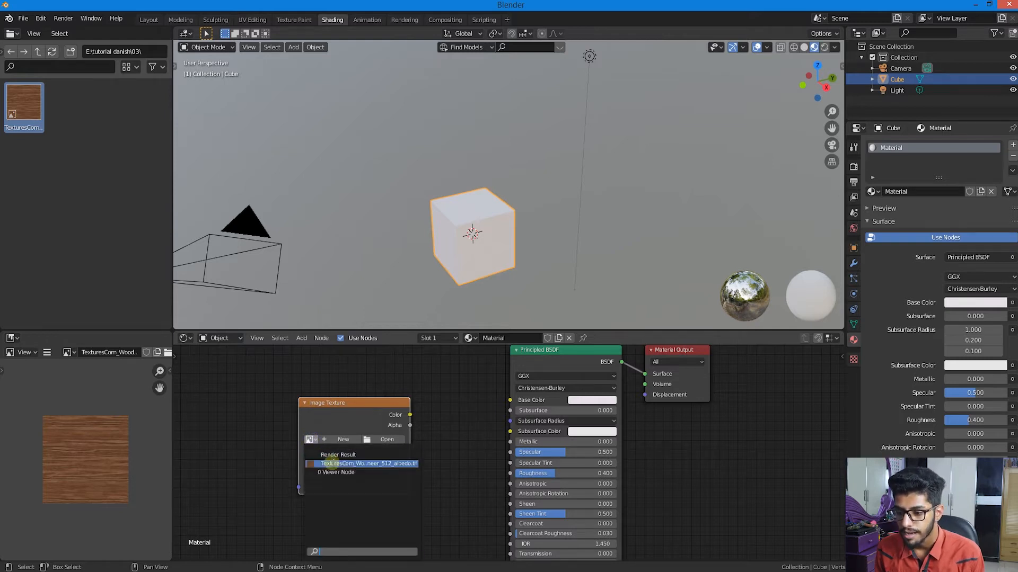
click(389, 465)
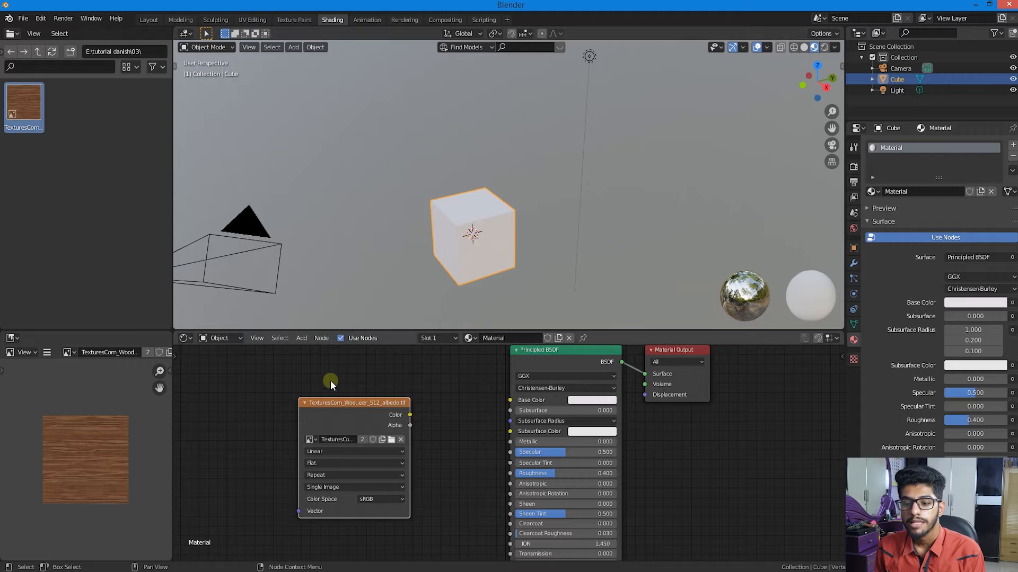
Connect the wood texture node's Color output to the Base Color input of the Principled BSDF
middle_drag(379, 418, 239, 450)
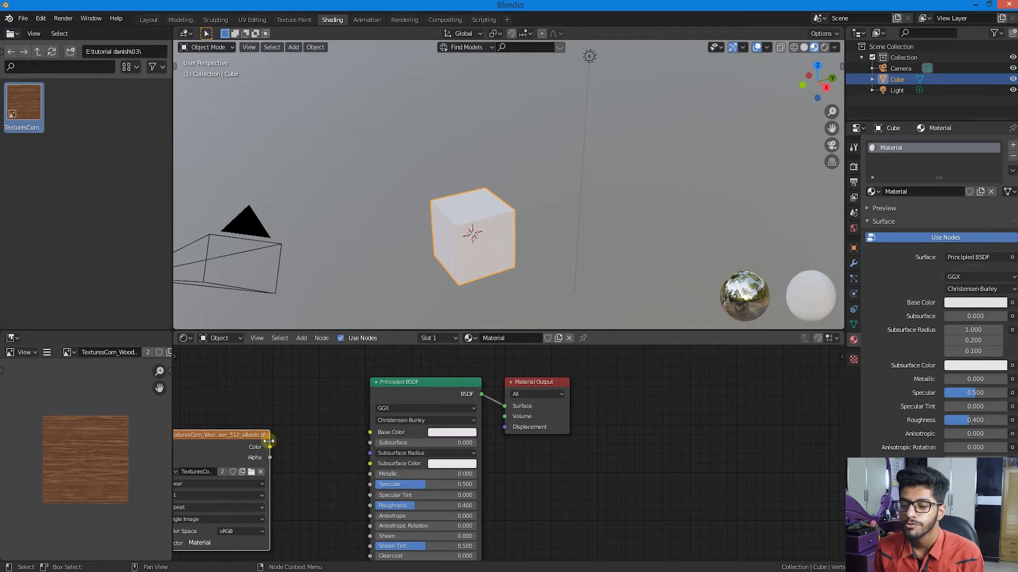
middle_drag(246, 458, 296, 432)
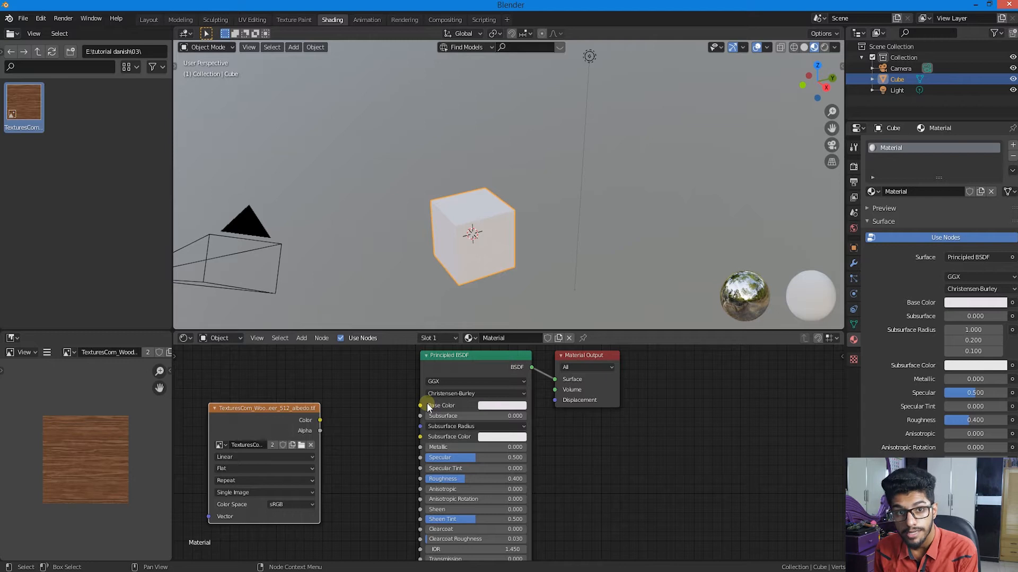
mouse_move(320, 420)
mouse_down()
mouse_move(422, 406)
mouse_move(359, 427)
mouse_move(322, 420)
mouse_up()
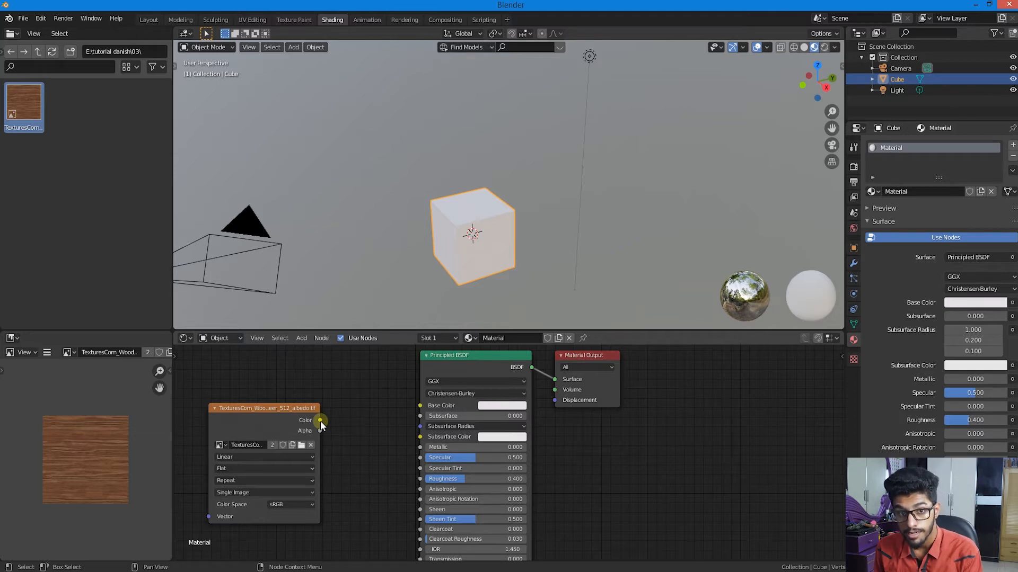
drag(320, 421, 420, 407)
Enter Edit Mode on the cube, select its whole mesh and UV-map it with Cube Projection
scroll(509, 226, up, 4)
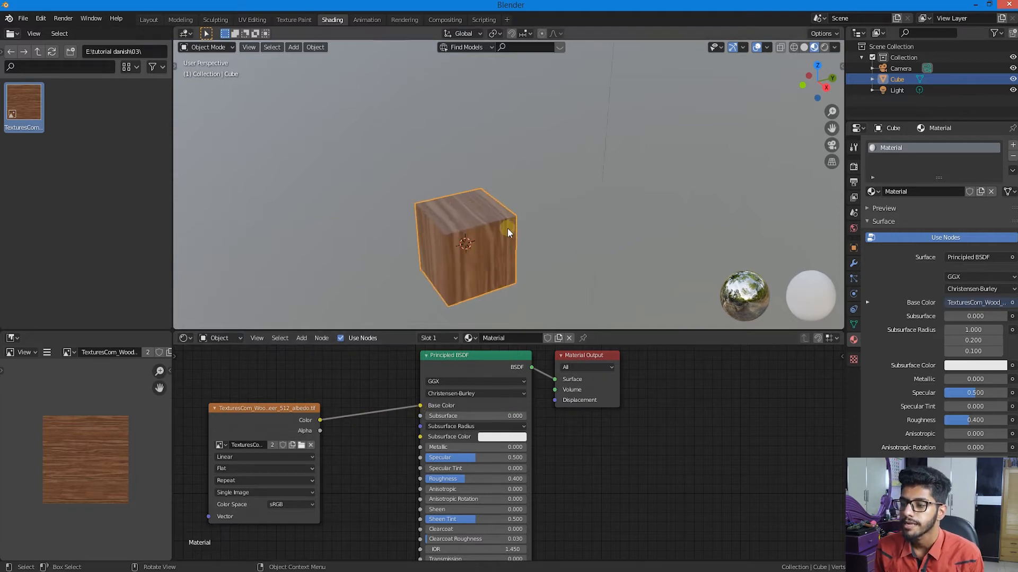
middle_drag(450, 272, 543, 249)
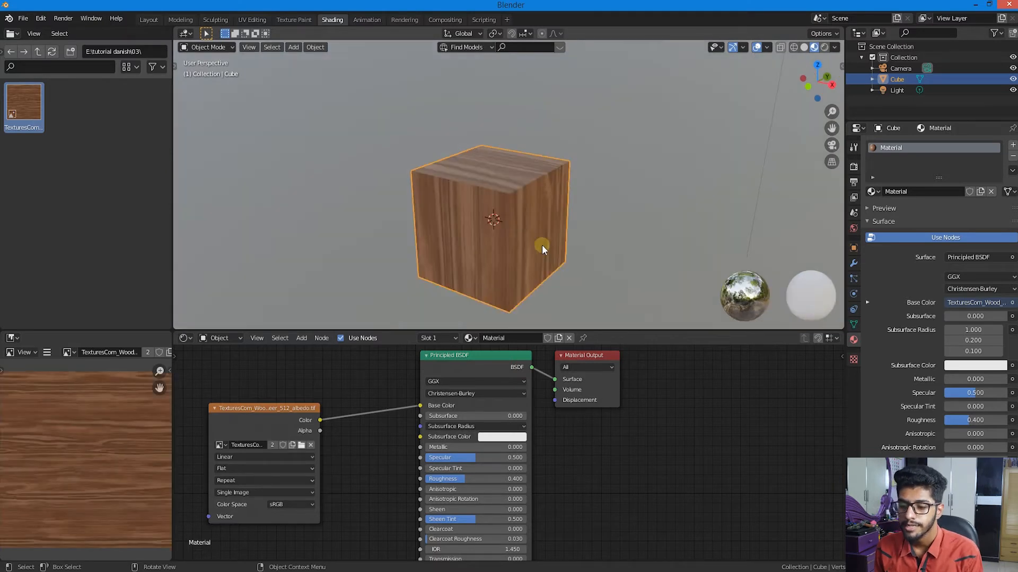
scroll(364, 411, down, 2)
middle_drag(364, 412, 407, 392)
middle_drag(451, 209, 460, 248)
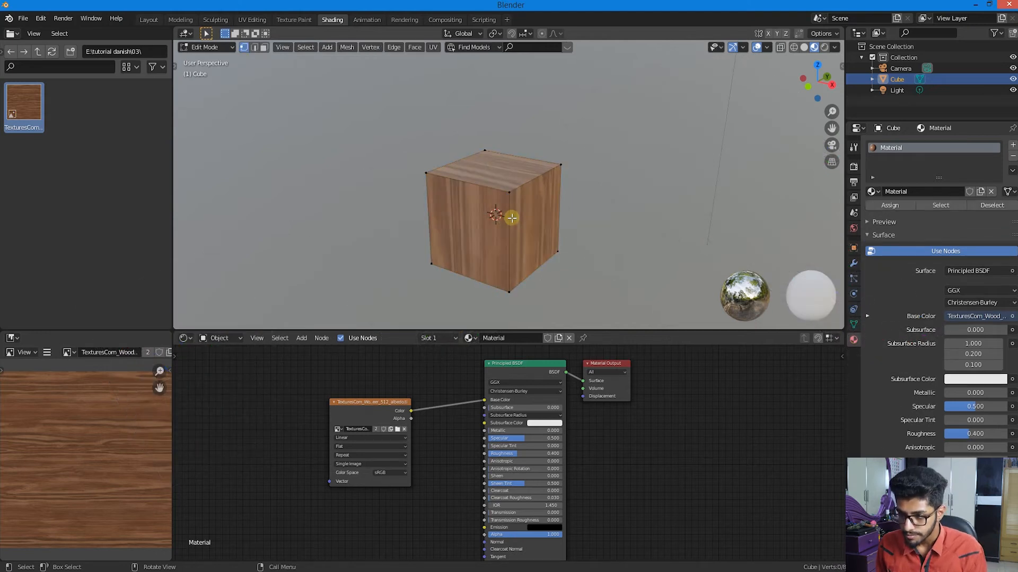
key(u)
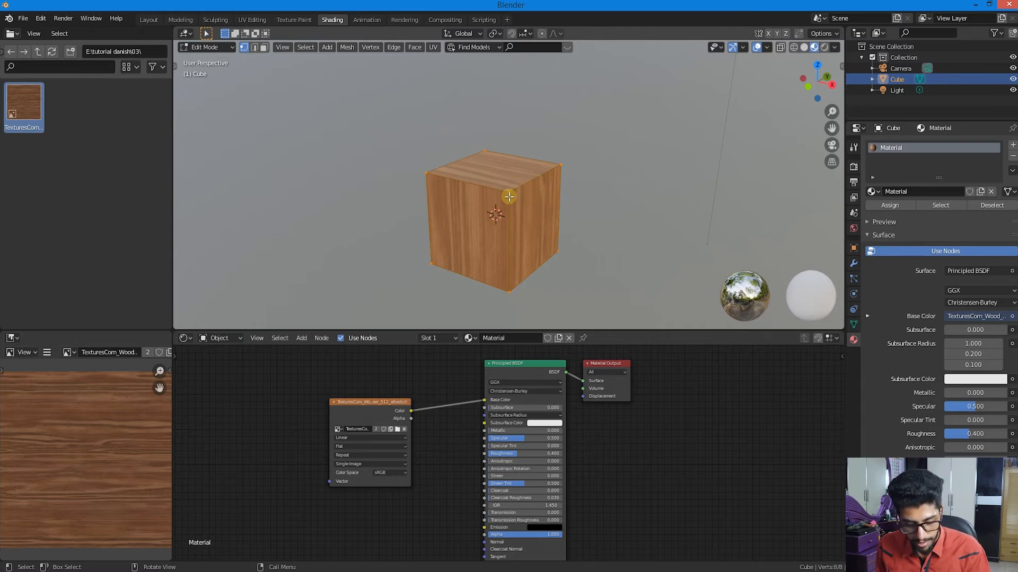
key(u)
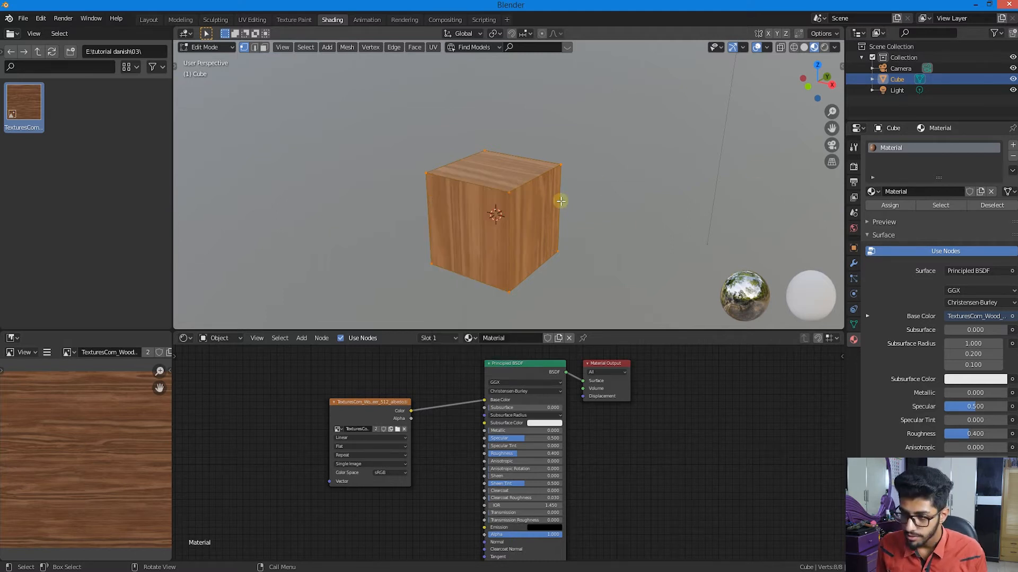
key(u)
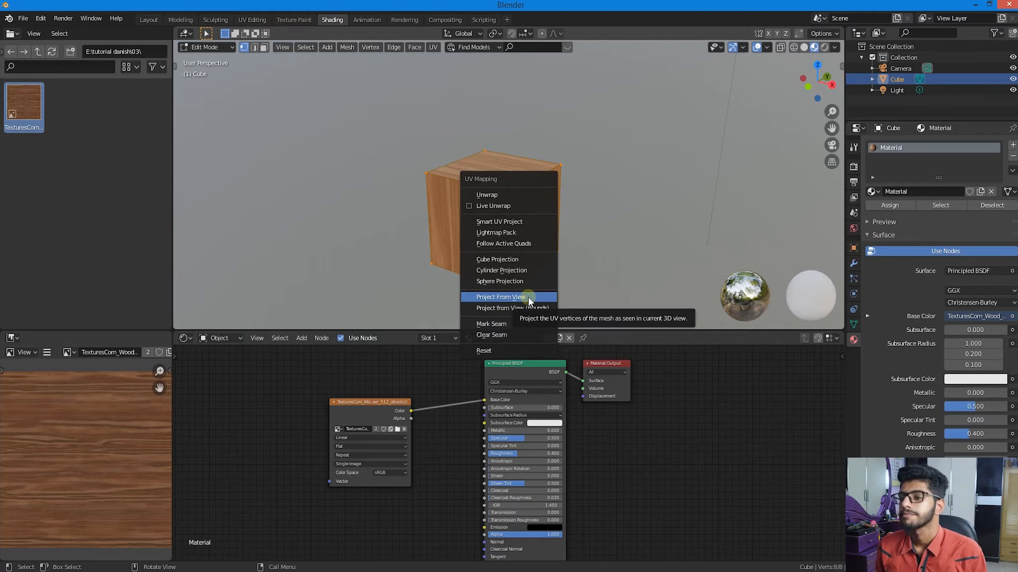
click(520, 259)
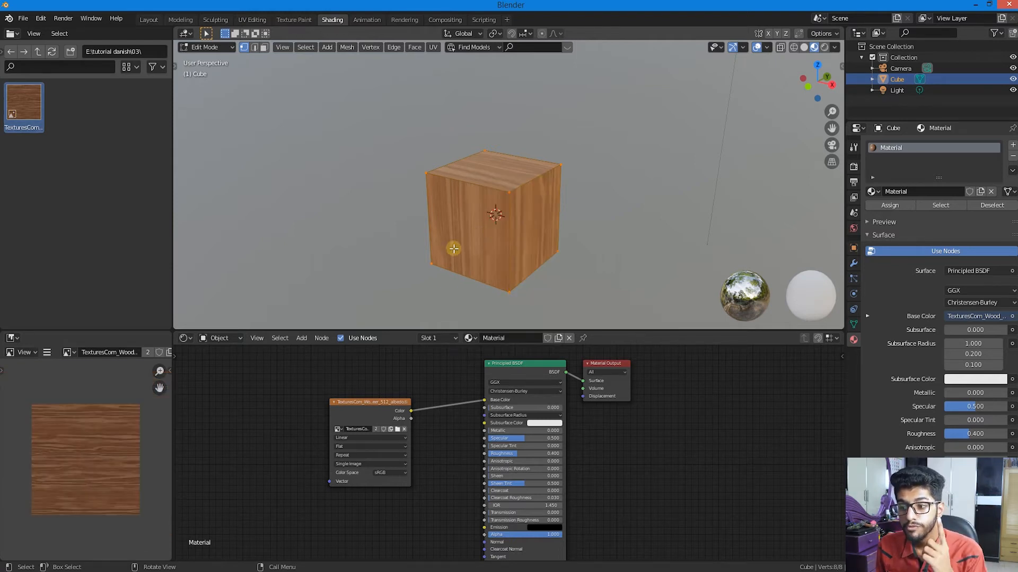
Change the image viewer area to the UV Editor and unwrap the fully selected cube with the standard Unwrap
click(12, 338)
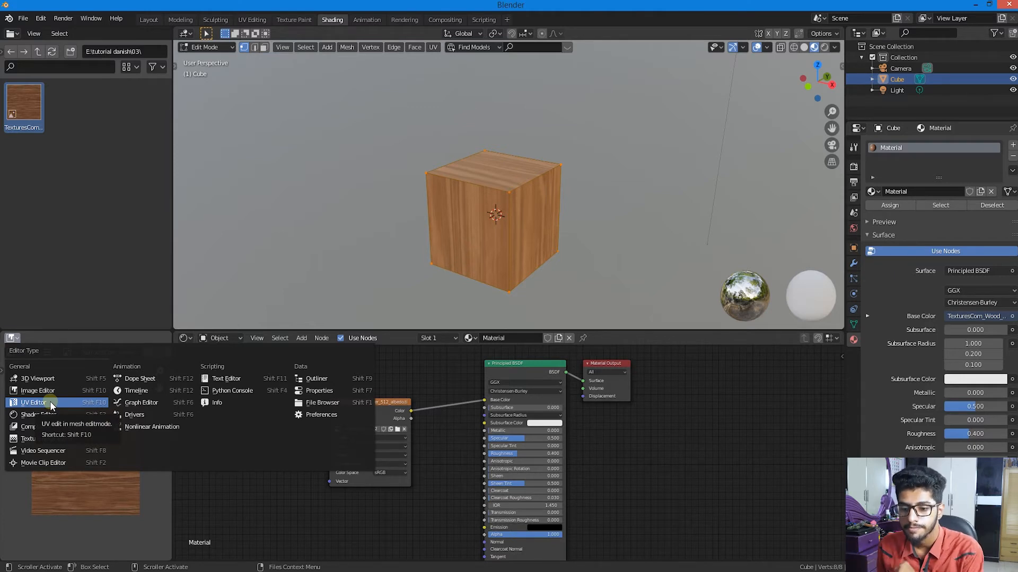
click(50, 401)
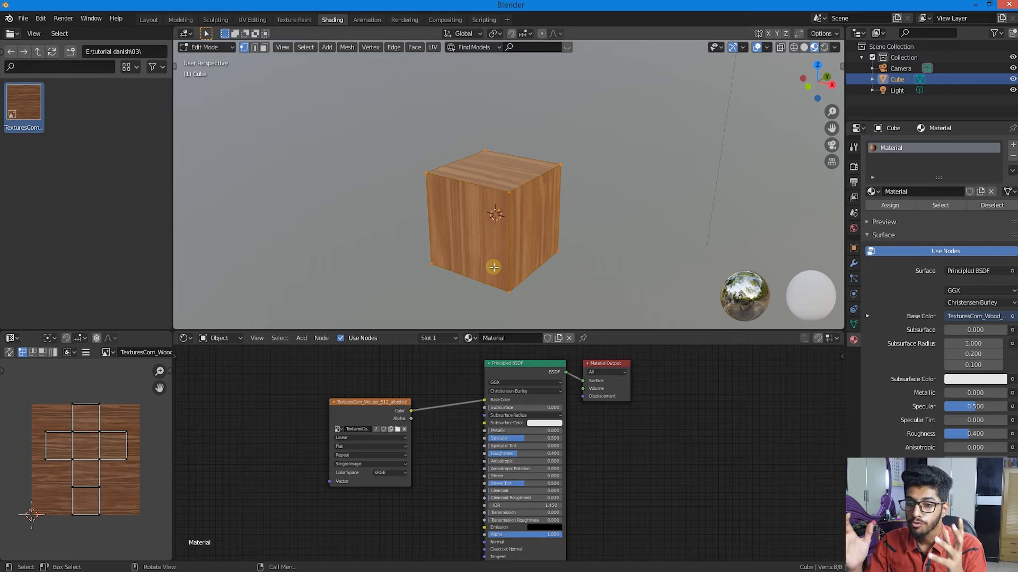
key(u)
click(507, 230)
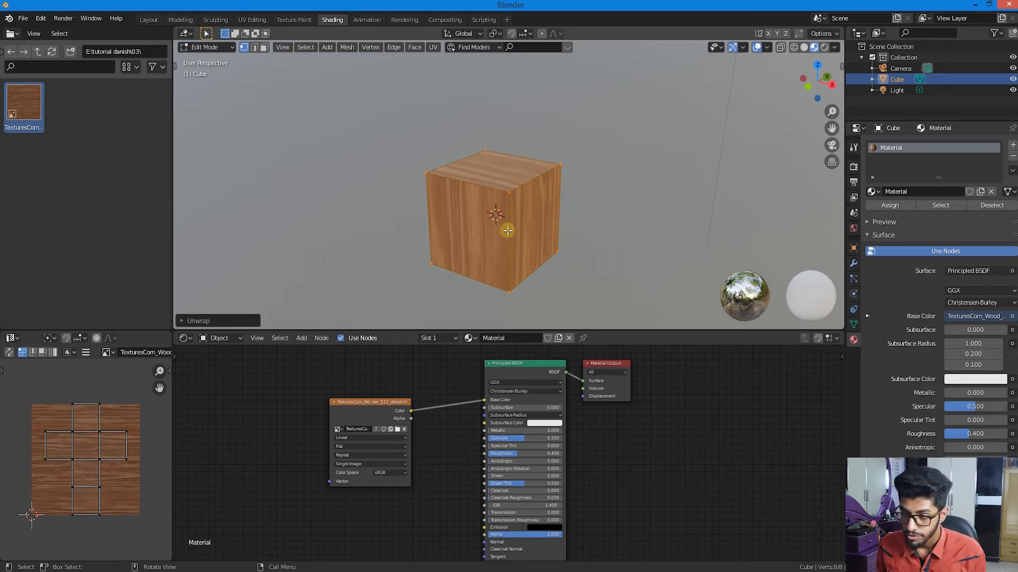
UV-map the cube with Cube Projection and show the whole projected layout over the wood image
key(u)
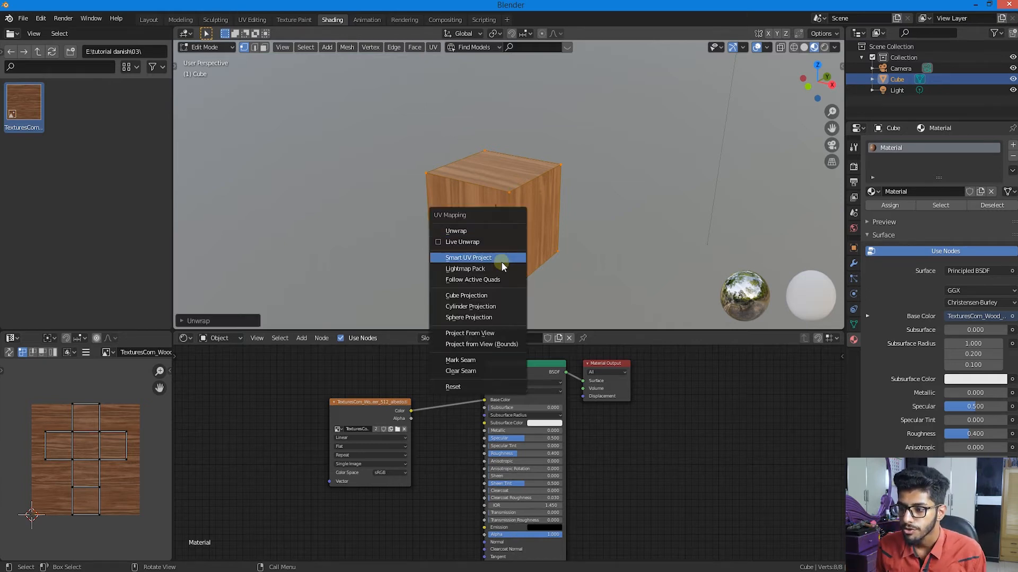
click(496, 297)
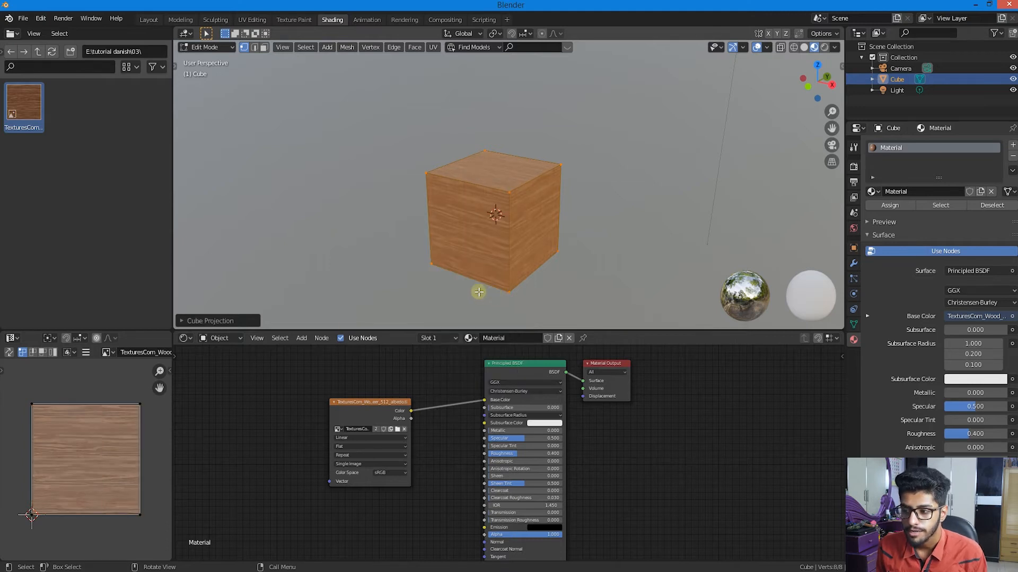
scroll(63, 443, down, 3)
key(a)
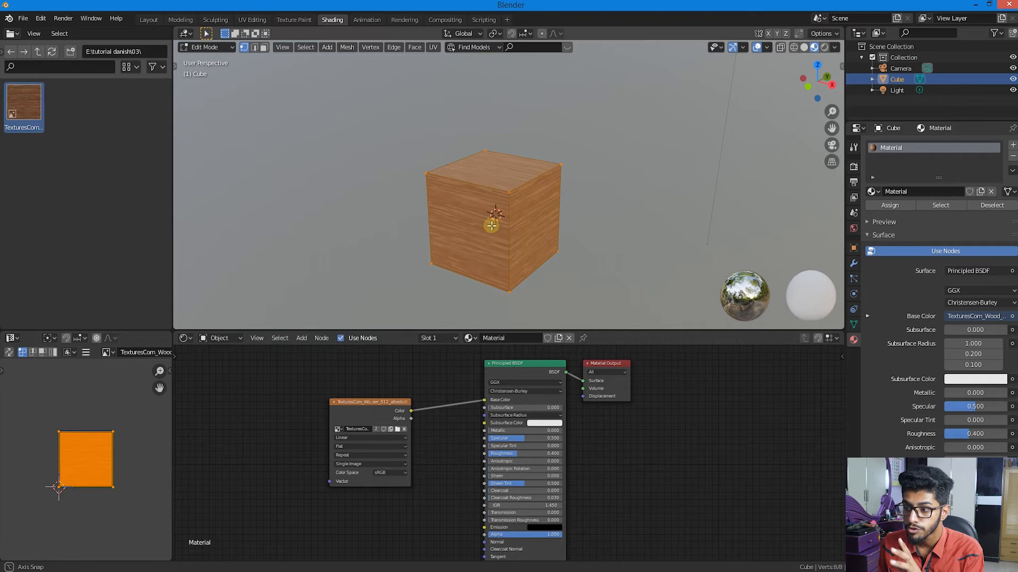
Inspect how the cube-projected wood texture runs across the cube's faces from several sides, with the mesh selected and deselected
middle_drag(496, 221, 432, 244)
key(alt+a)
scroll(562, 220, up, 4)
middle_drag(563, 220, 490, 186)
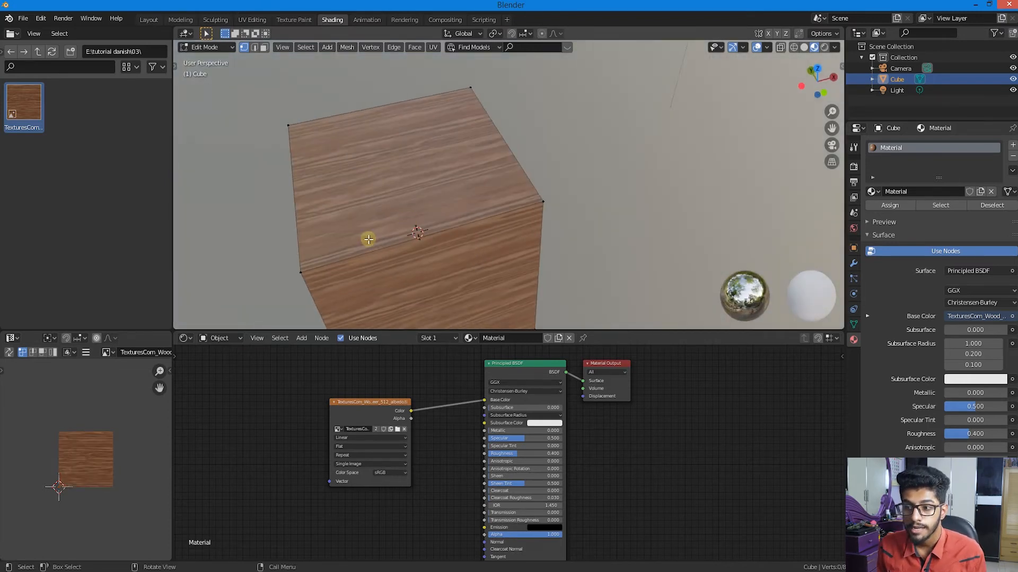
key(a)
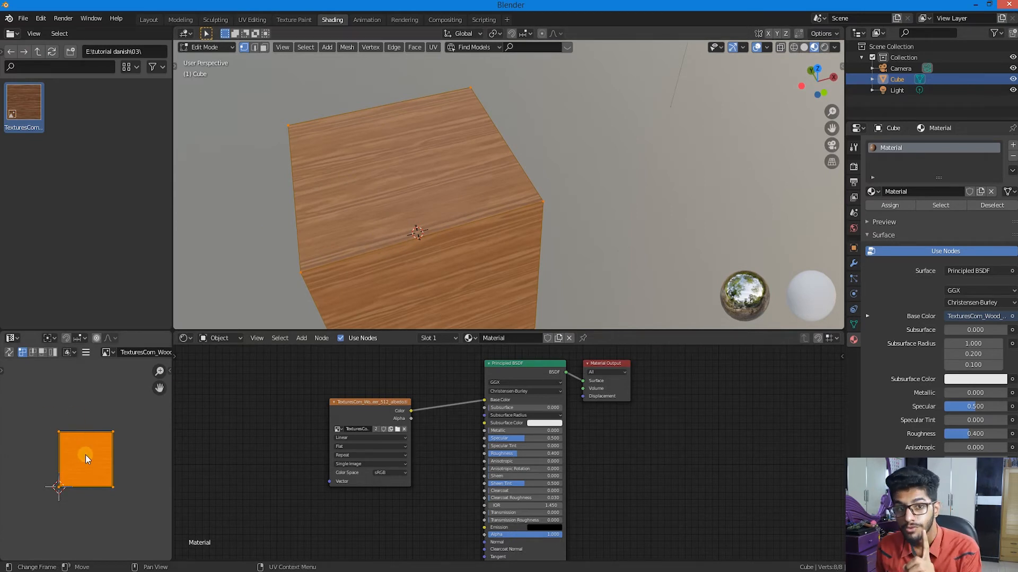
middle_drag(360, 297, 631, 292)
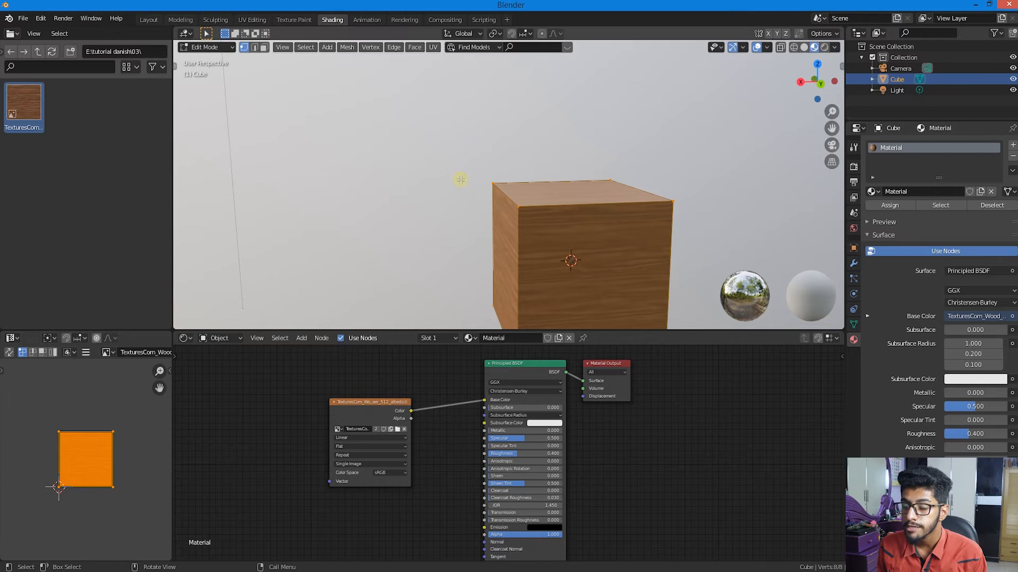
middle_drag(609, 266, 643, 277)
middle_drag(596, 254, 529, 243)
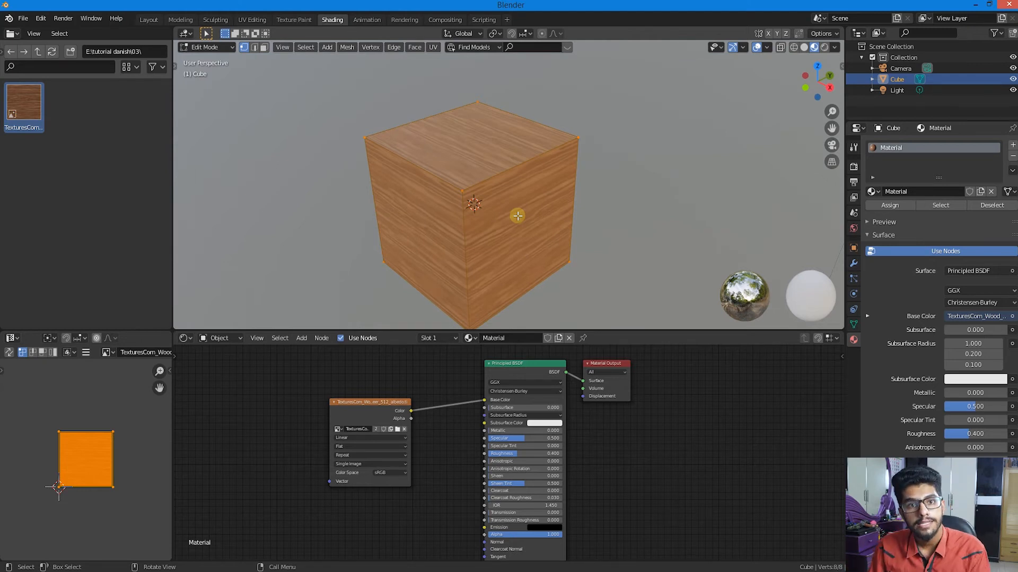
key(alt+a)
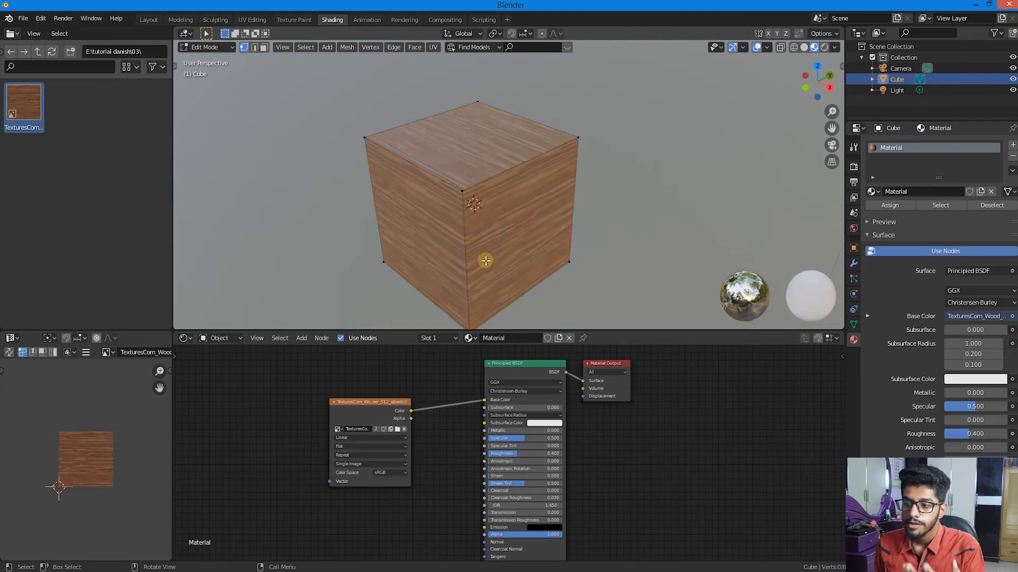
middle_drag(485, 260, 475, 234)
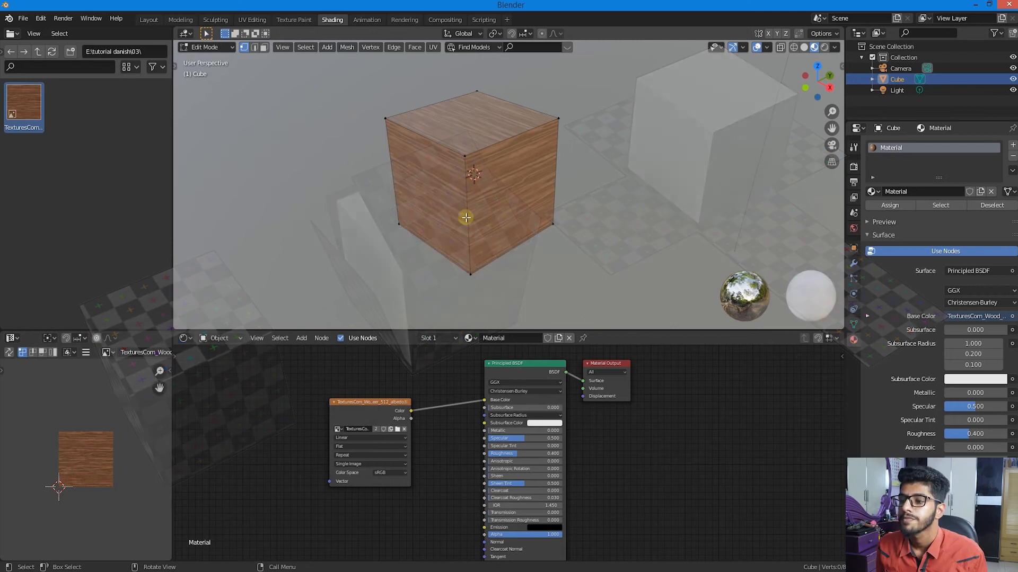
Switch to edge selection and mark the two vertical edges and bottom edge of the cube's -Y side face as seams
click(255, 47)
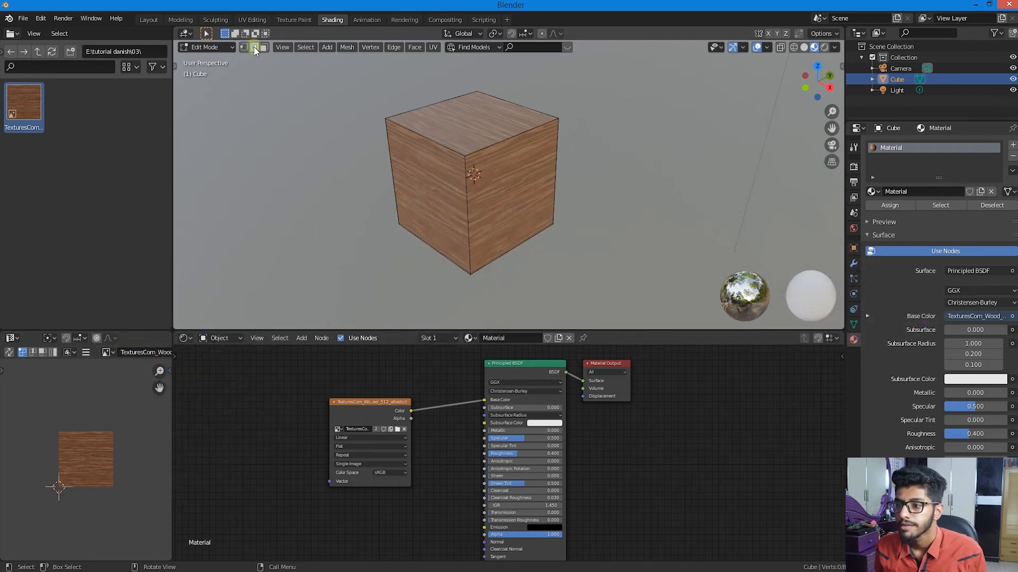
click(468, 181)
shift+click(441, 255)
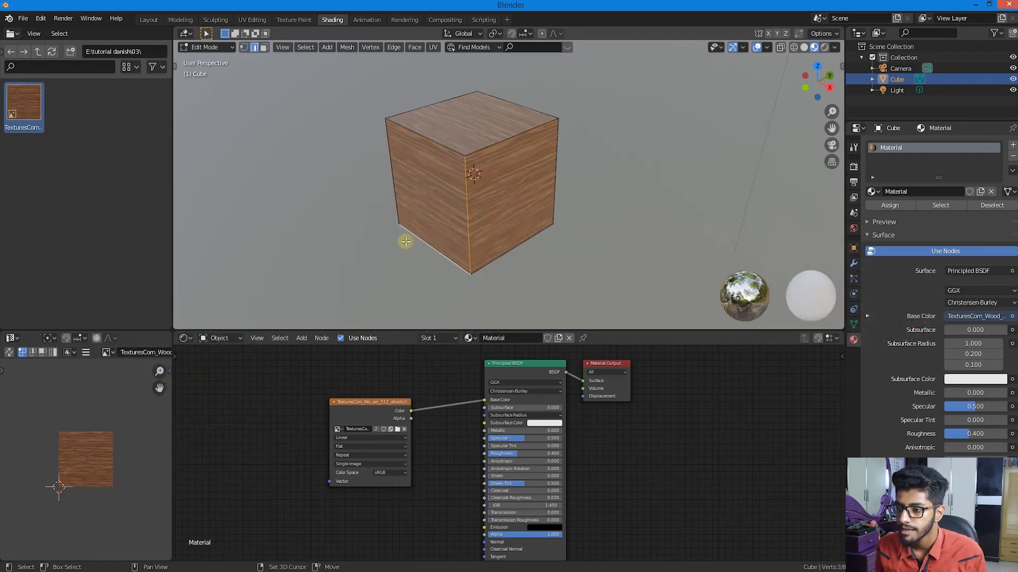
shift+click(389, 172)
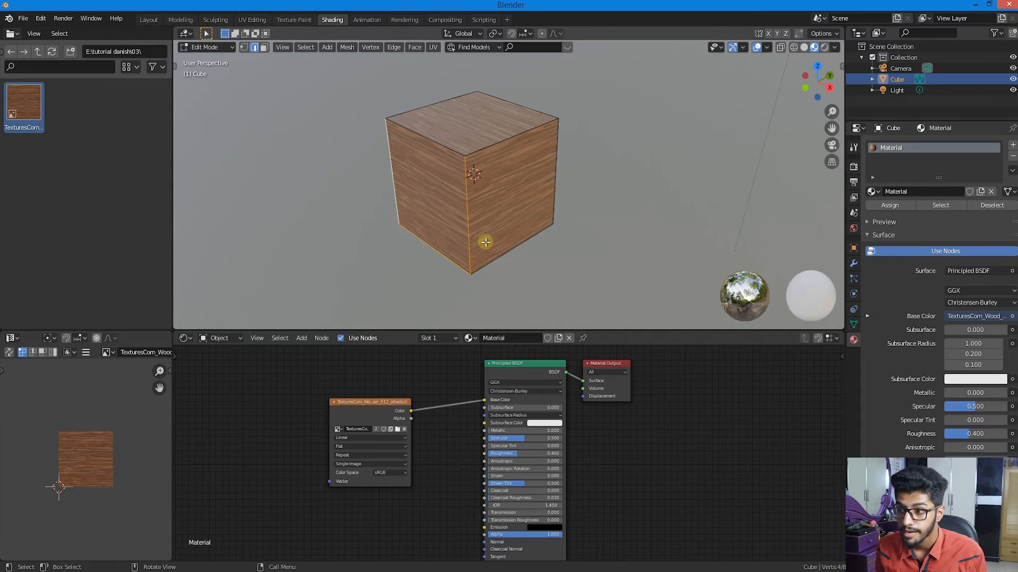
right_click(411, 177)
mouse_move(411, 178)
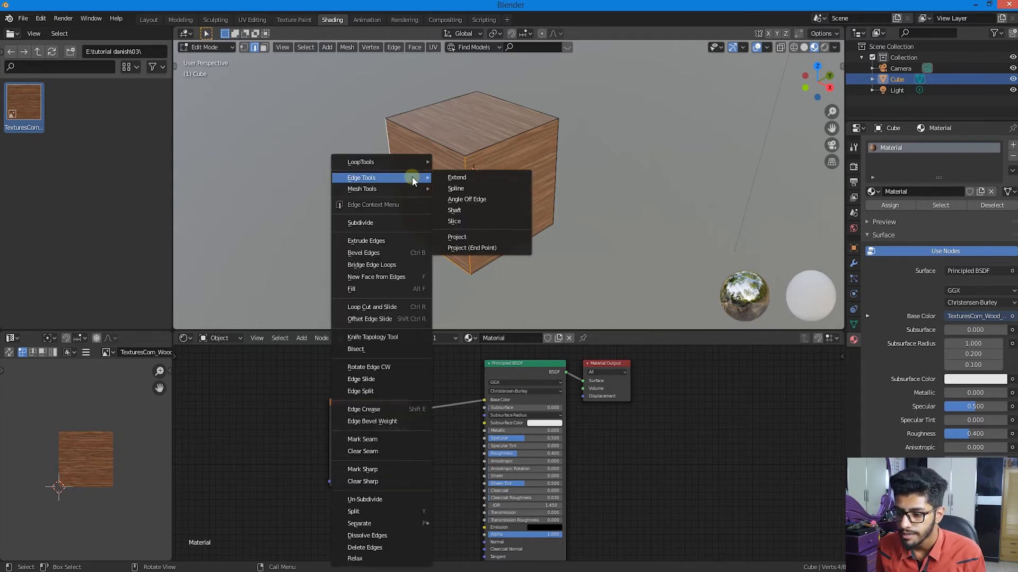
click(393, 442)
key(alt+a)
scroll(472, 212, up, 3)
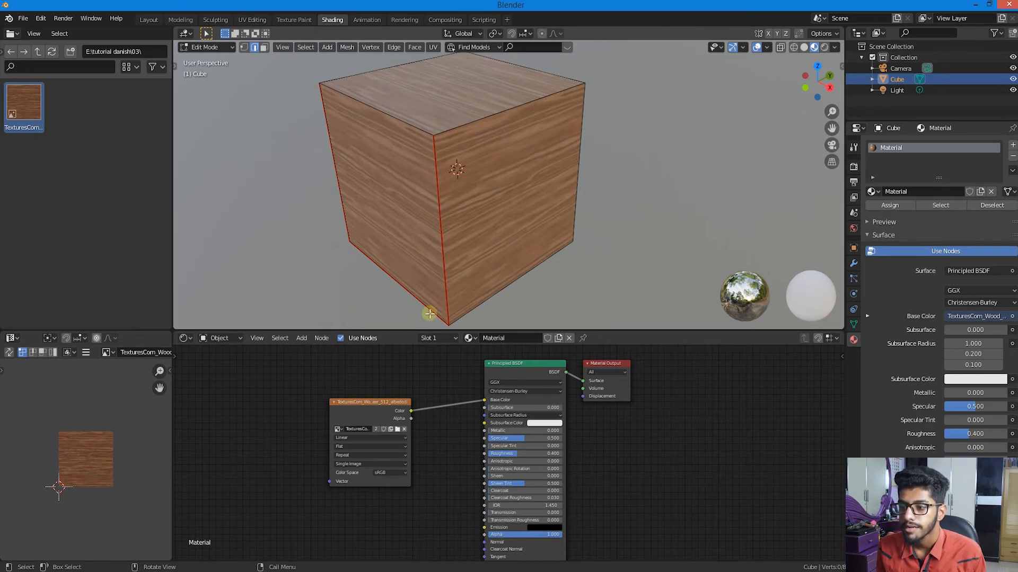
scroll(430, 153, down, 2)
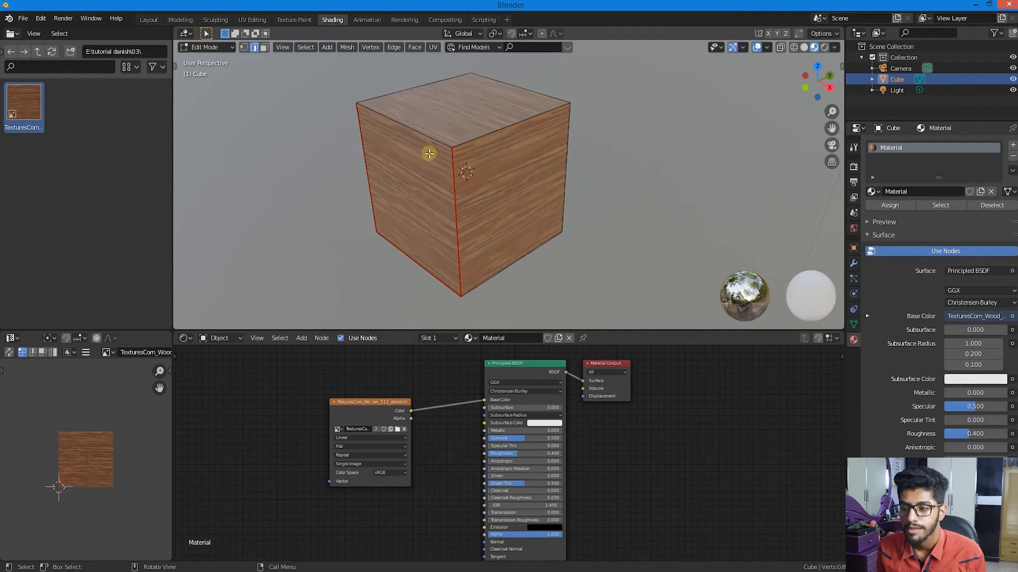
scroll(429, 153, down, 1)
middle_drag(465, 268, 455, 261)
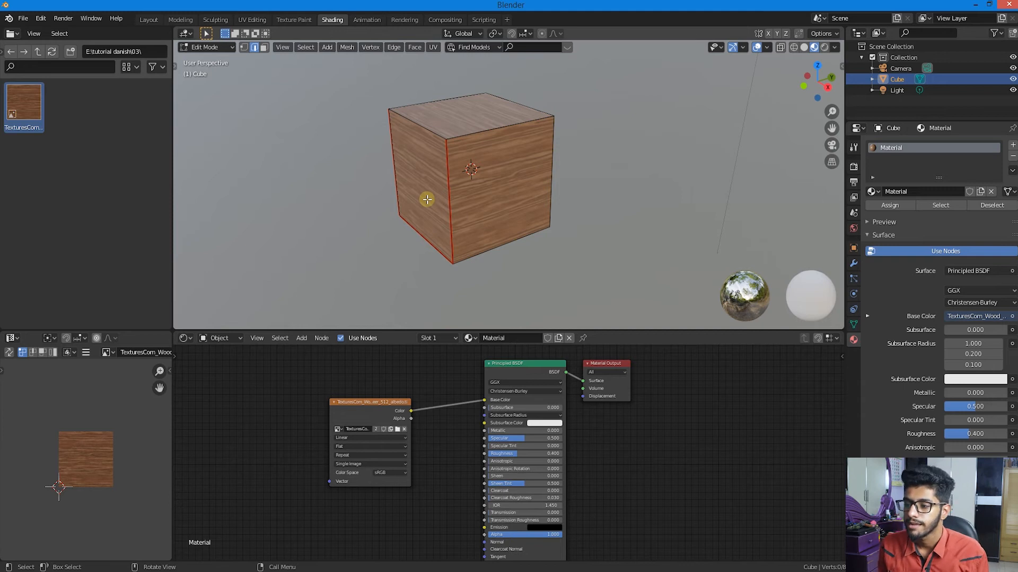
Select the whole cube, unwrap it along the three seams and check the resulting layout in the UV Editor
key(a)
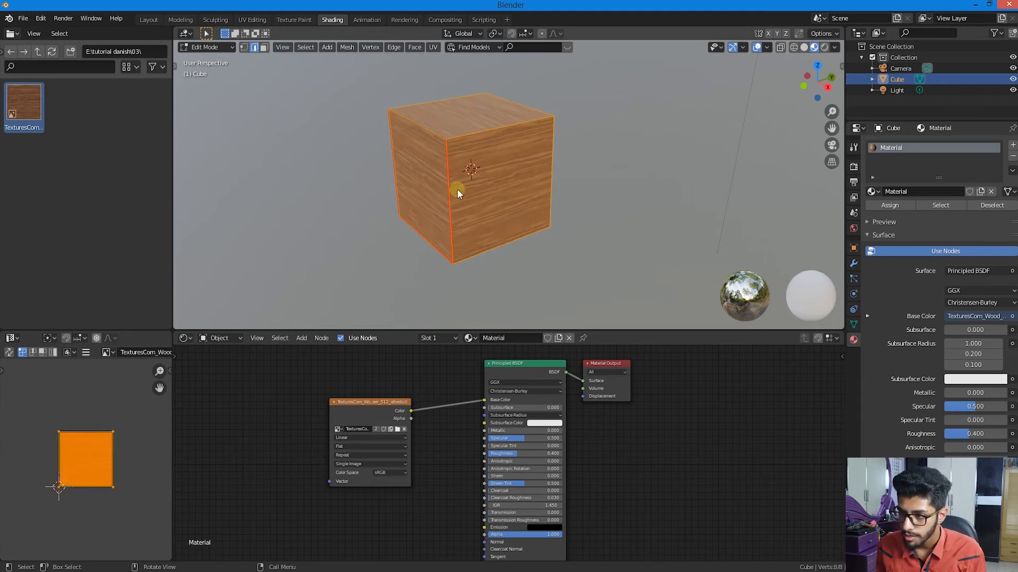
key(u)
click(421, 127)
scroll(85, 472, up, 5)
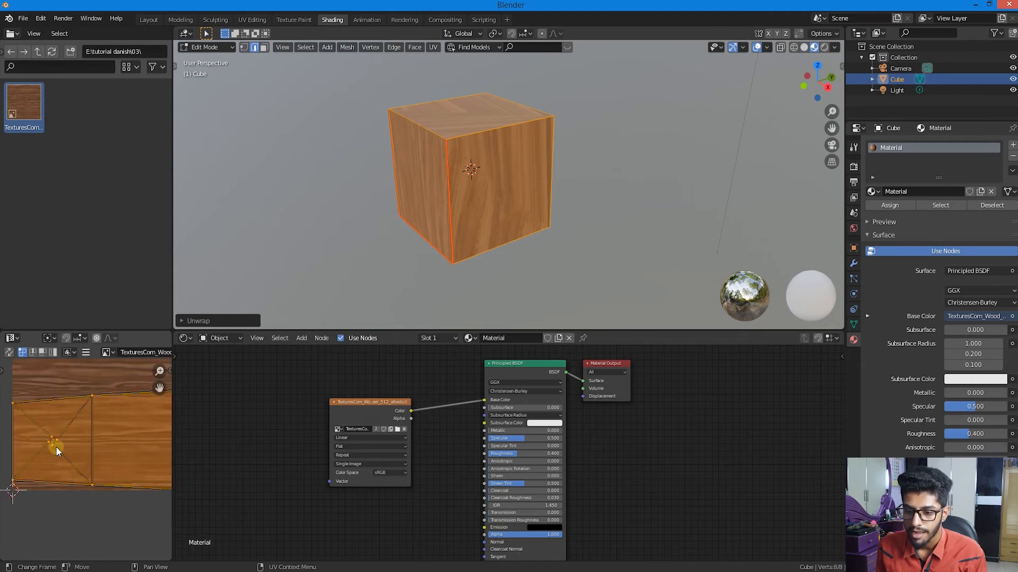
scroll(116, 418, down, 1)
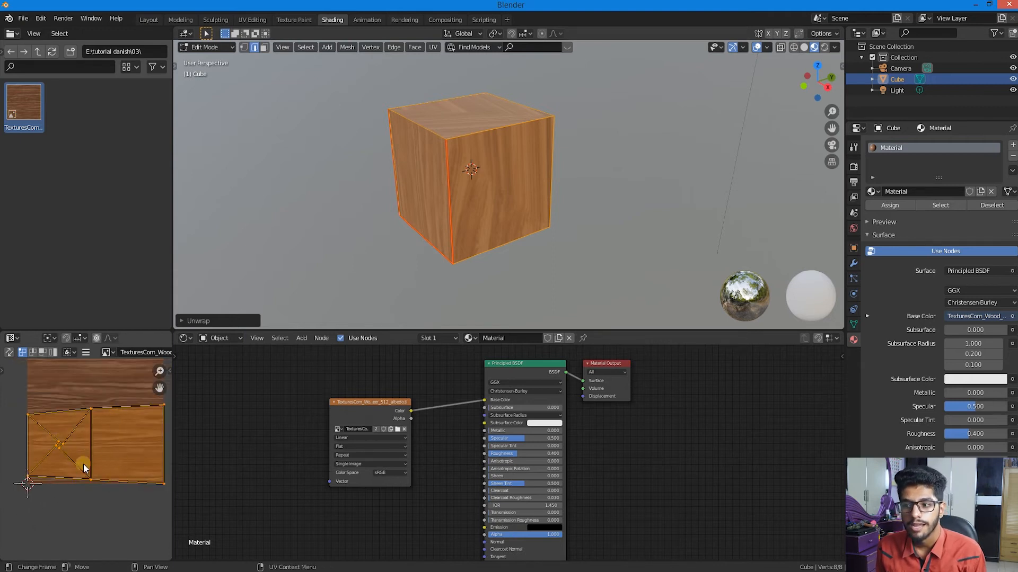
key(alt+a)
Mark the two vertical edges and the bottom edge of the opposite +Y side face as seams
middle_drag(481, 244, 468, 187)
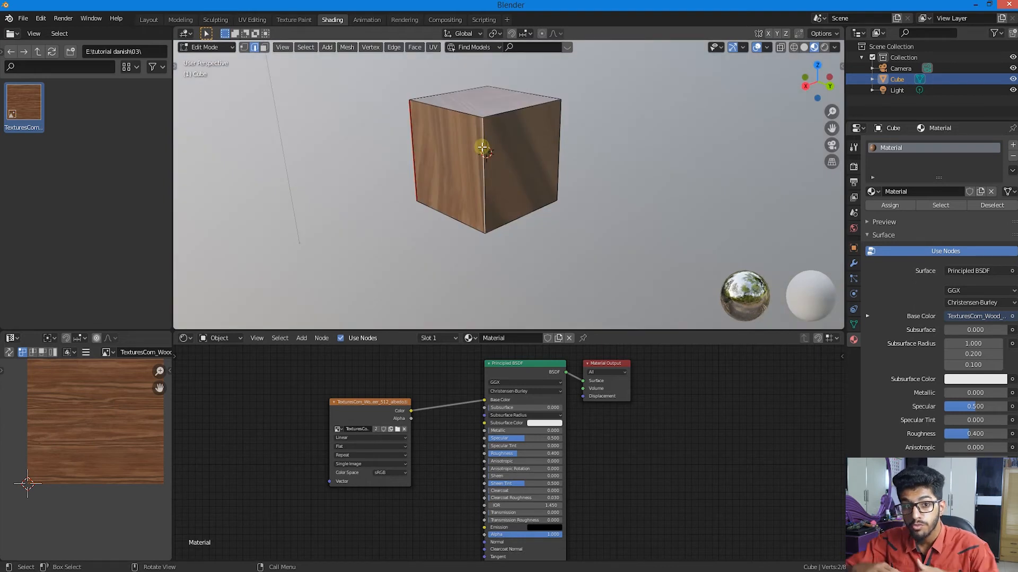
shift+click(510, 222)
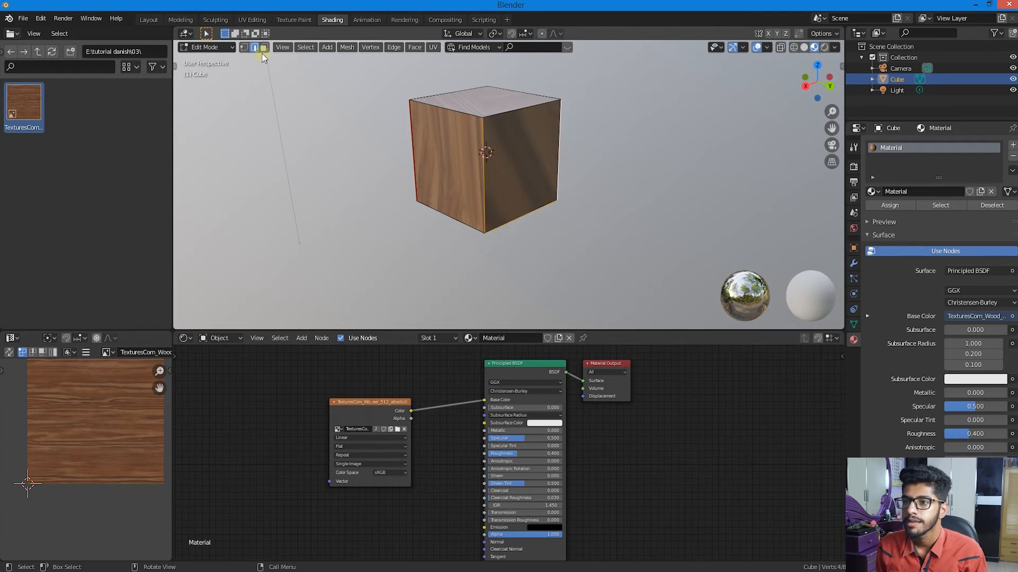
right_click(460, 152)
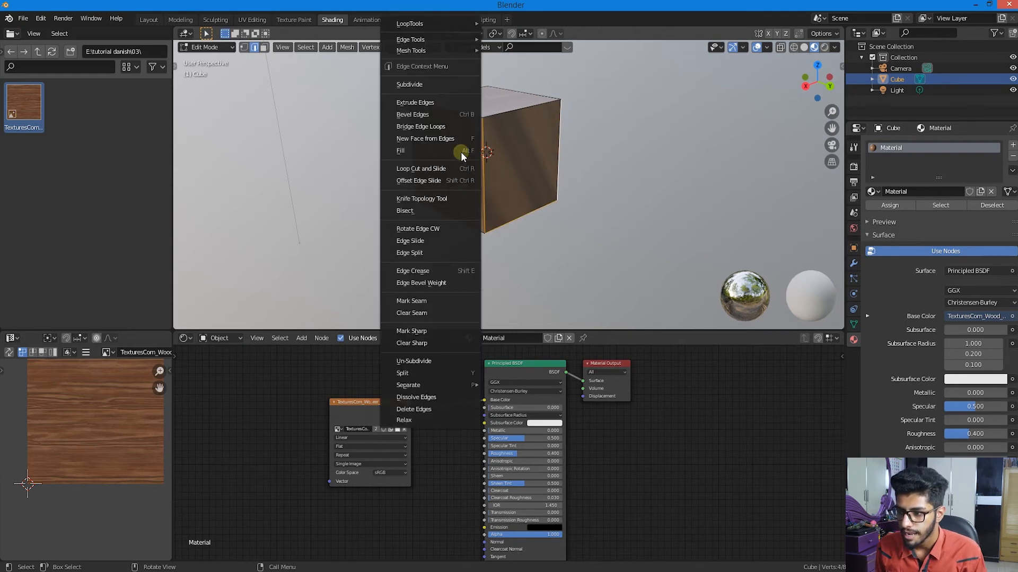
click(437, 304)
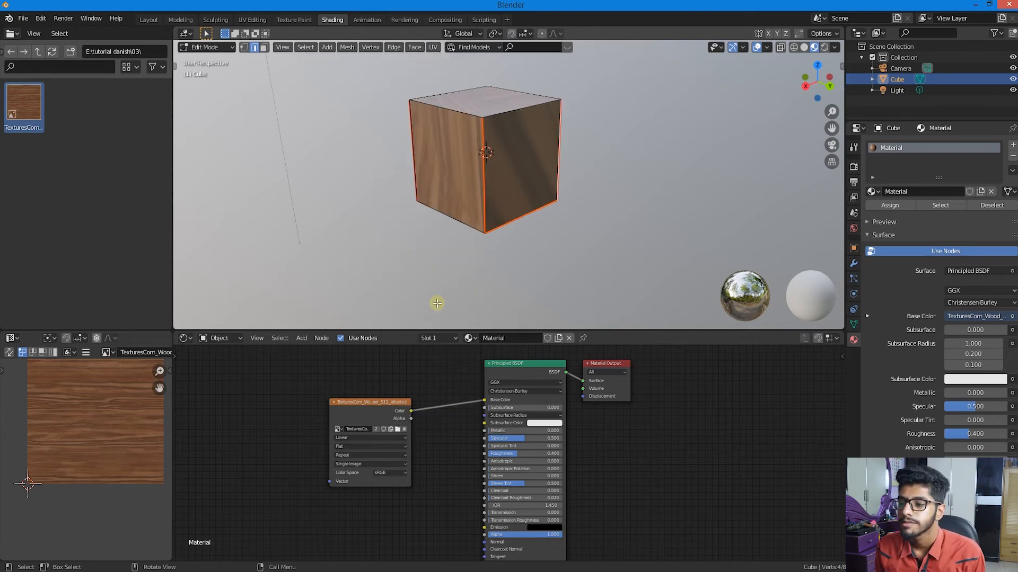
middle_drag(485, 190, 522, 252)
key(a)
key(a)
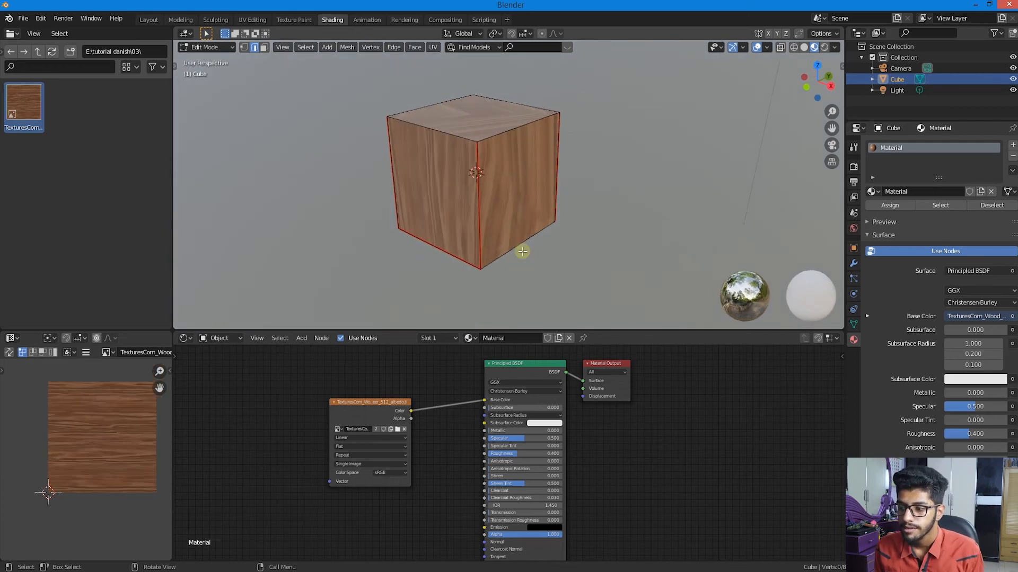
Mark the bottom edge of the +X face, between the two seamed side faces, as a seam and check all seams
click(521, 244)
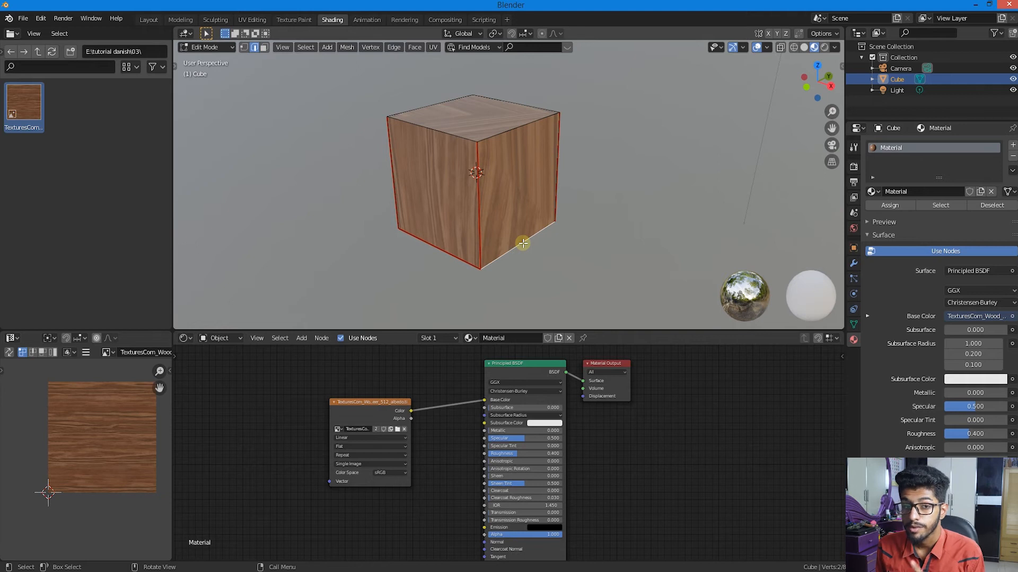
right_click(523, 243)
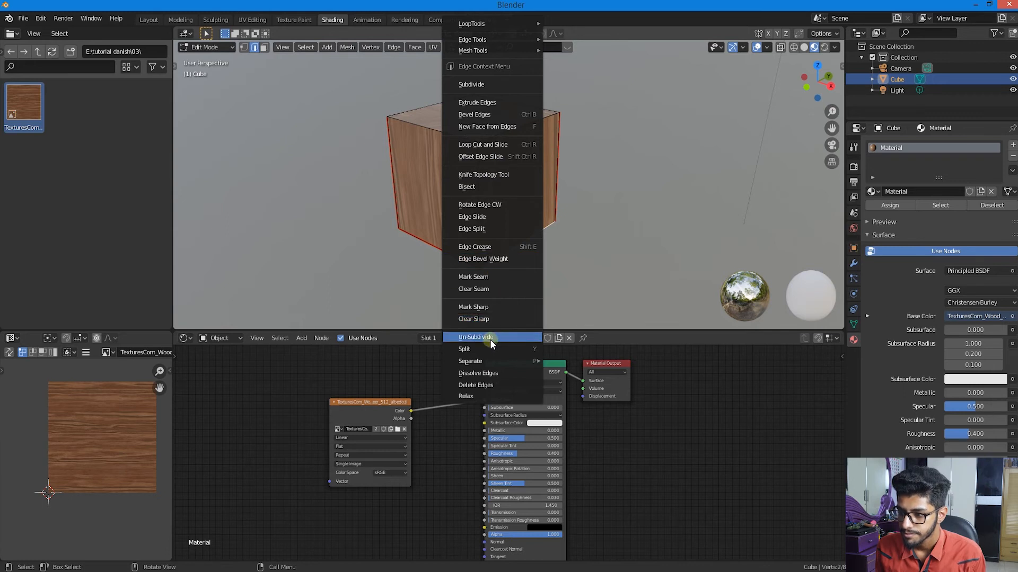
click(493, 278)
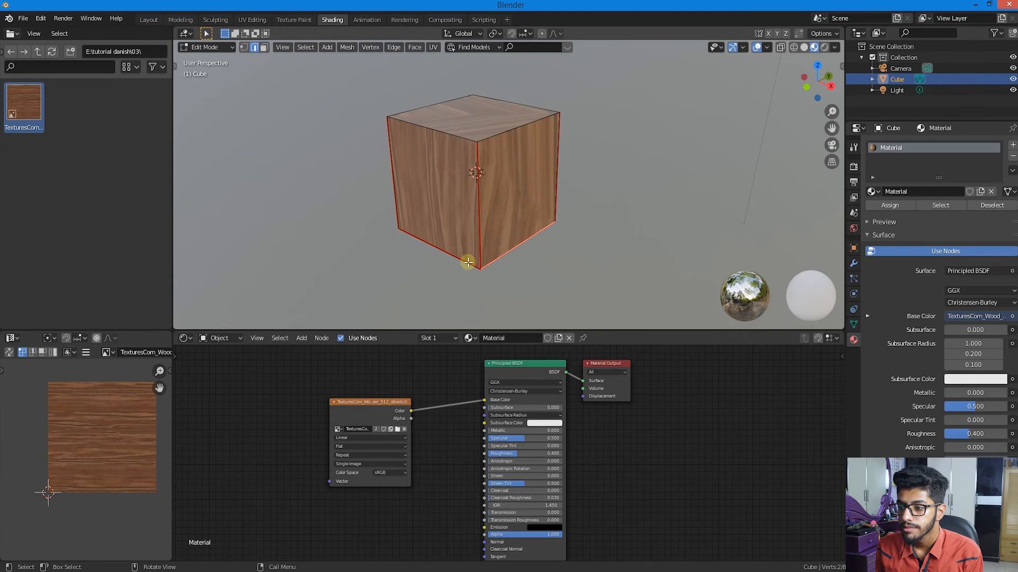
middle_drag(603, 229, 522, 177)
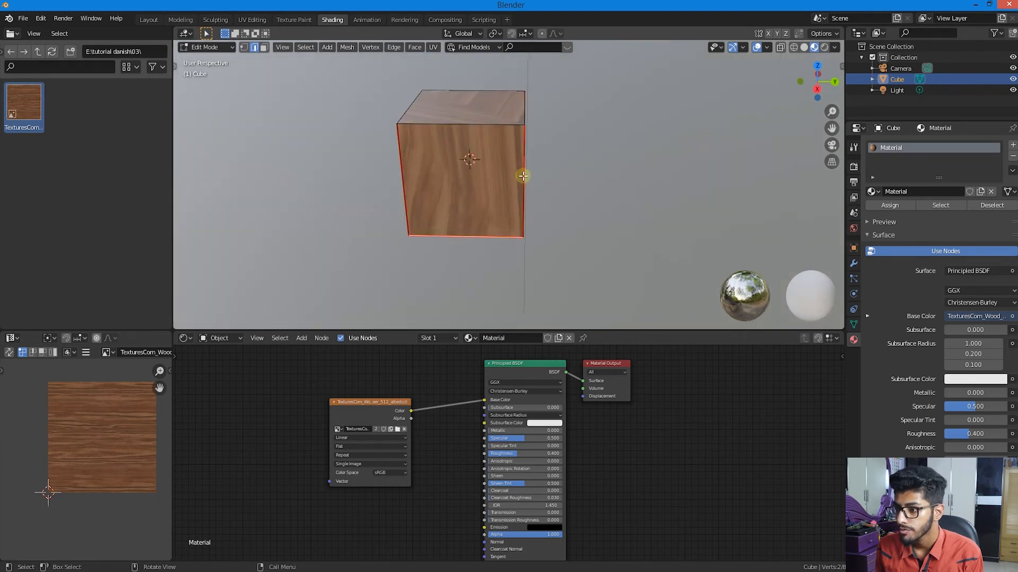
middle_drag(520, 242, 443, 199)
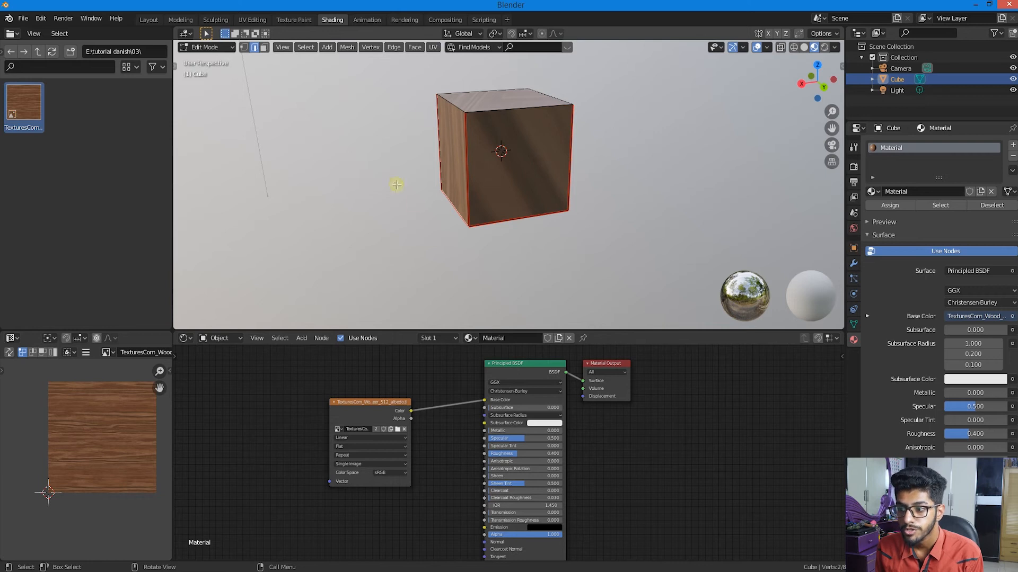
middle_drag(476, 165, 620, 161)
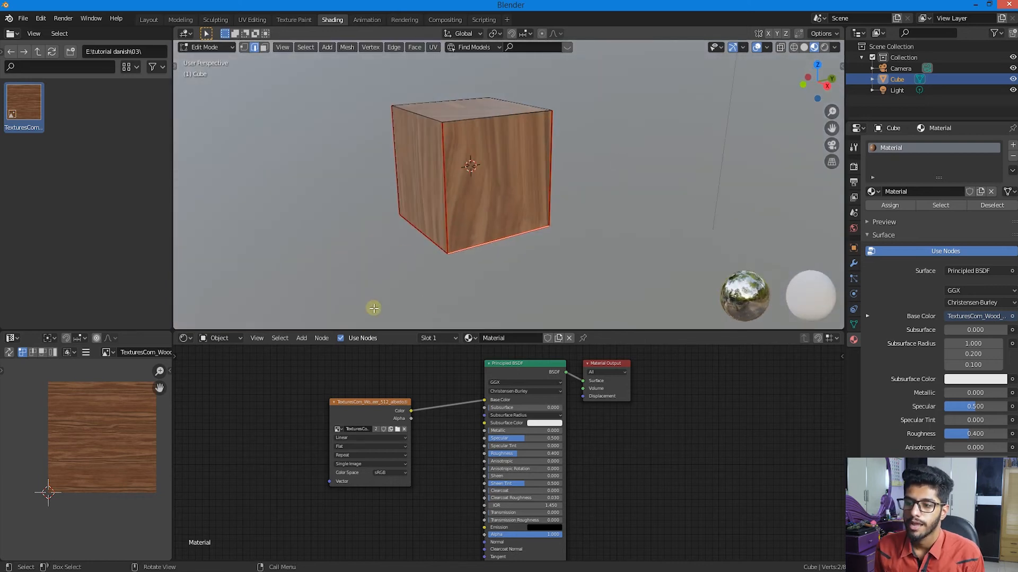
Select the entire cube and unwrap it again using all the marked seams
key(a)
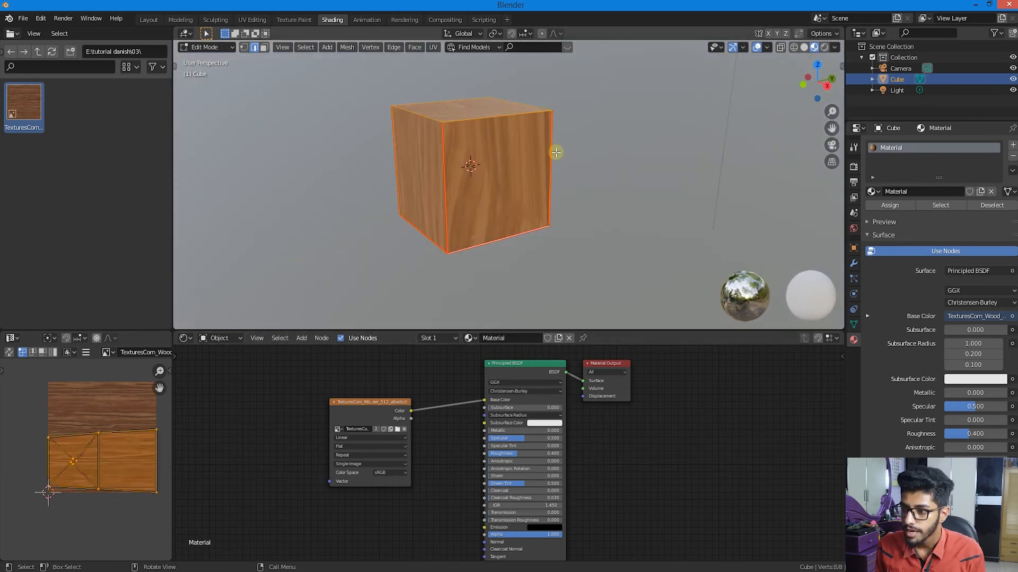
key(u)
click(538, 159)
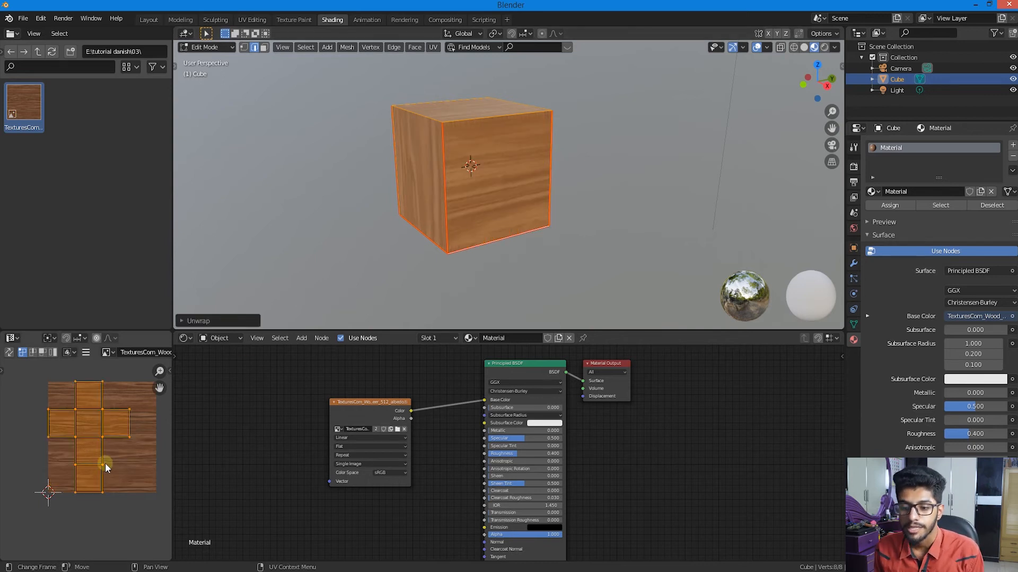
Move the cube's entire UV layout over the wood texture and inspect how the grain runs across the cube's faces
scroll(116, 439, up, 2)
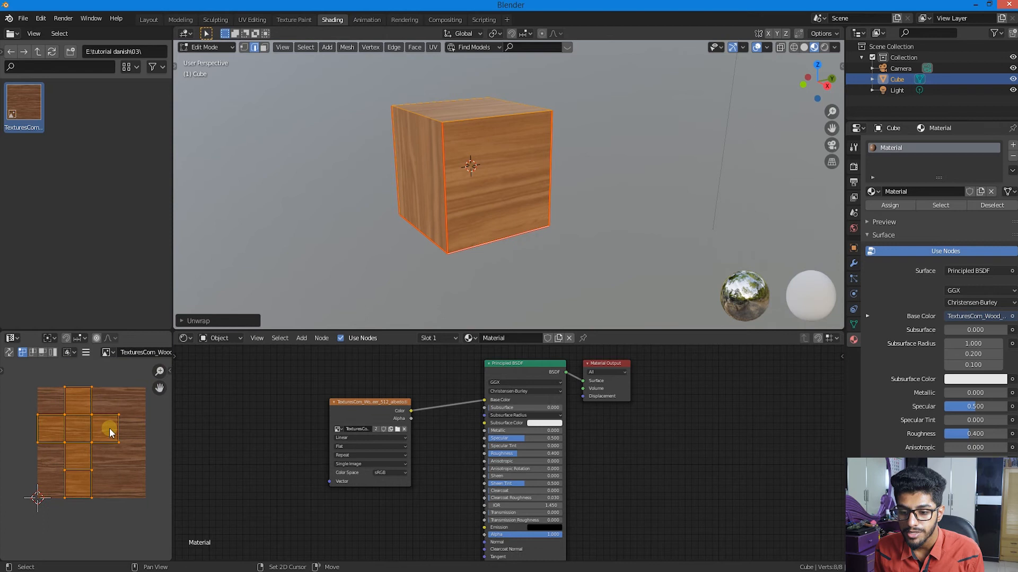
scroll(109, 429, down, 1)
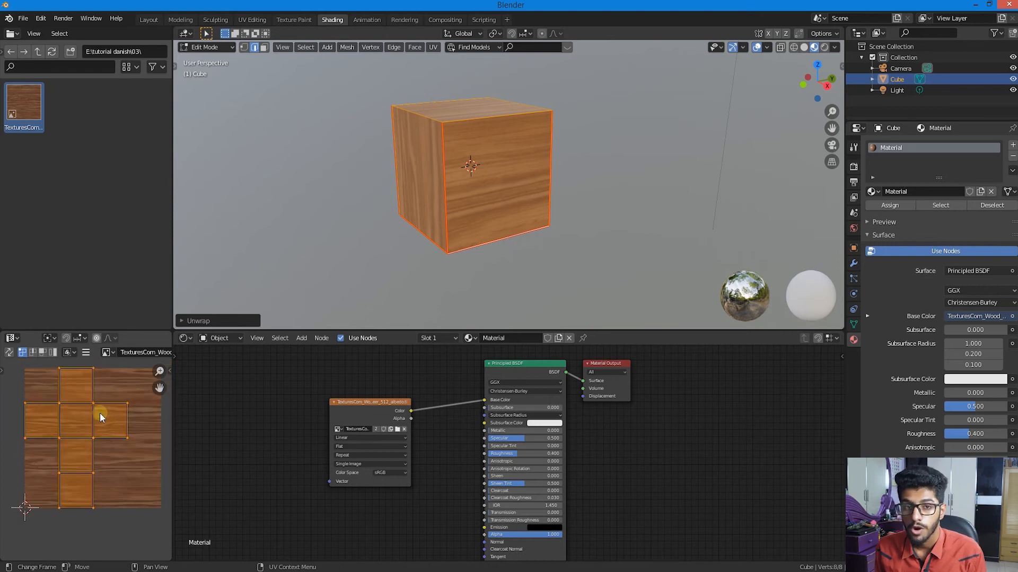
key(g)
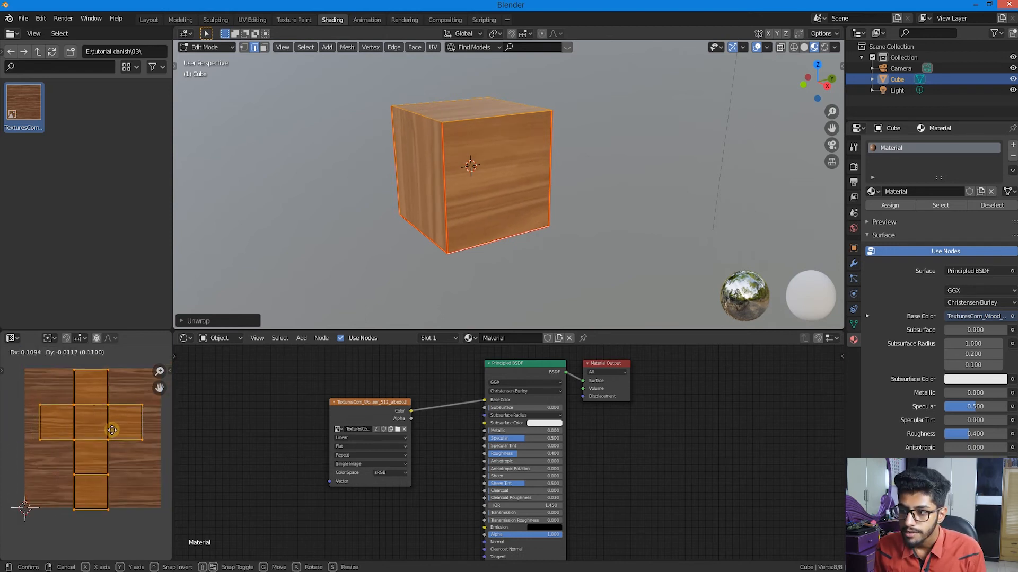
click(123, 428)
middle_drag(480, 204, 513, 240)
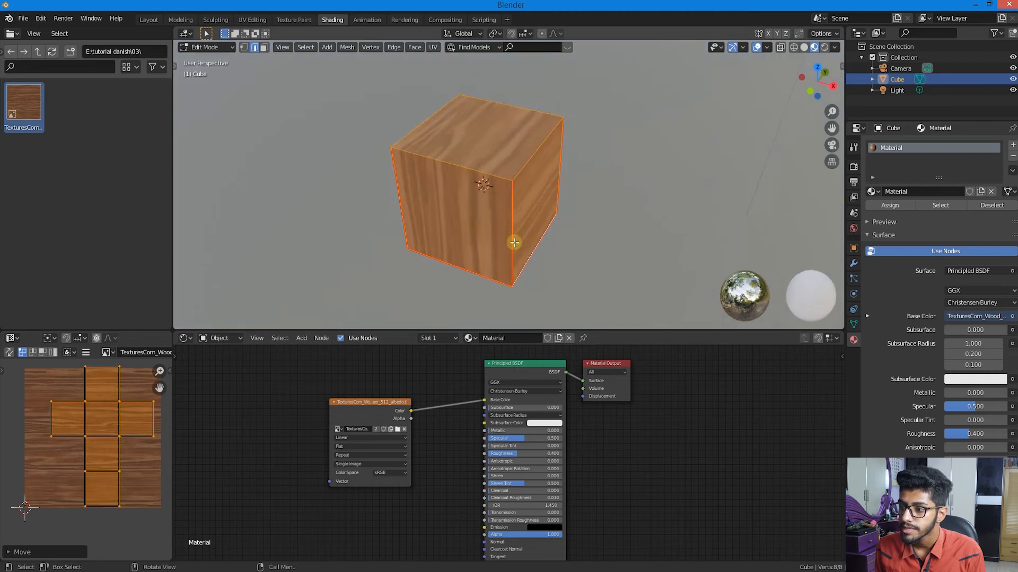
scroll(446, 195, up, 3)
middle_drag(454, 172, 495, 211)
middle_drag(520, 120, 540, 256)
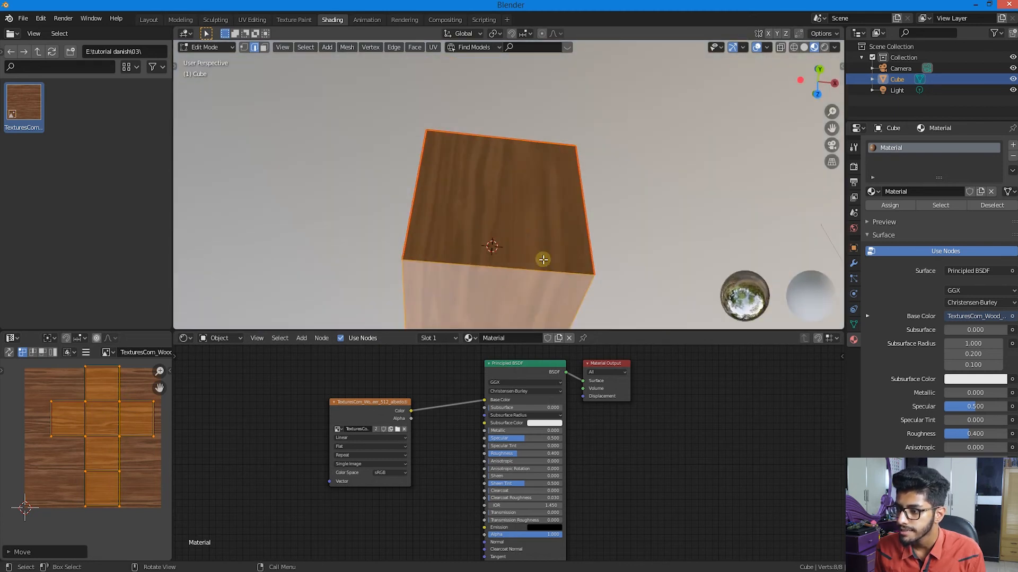
middle_drag(549, 296, 538, 151)
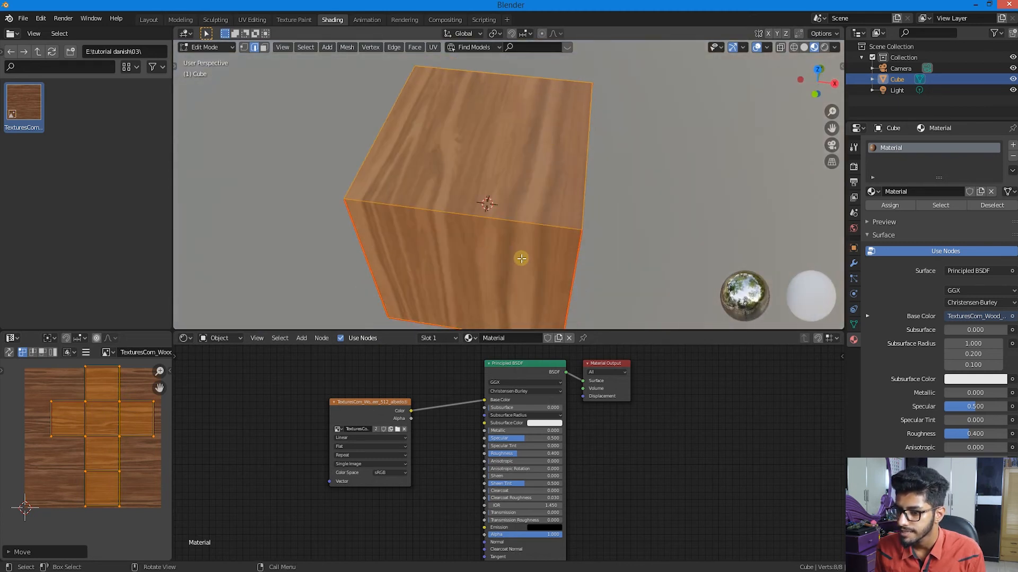
middle_drag(521, 258, 540, 254)
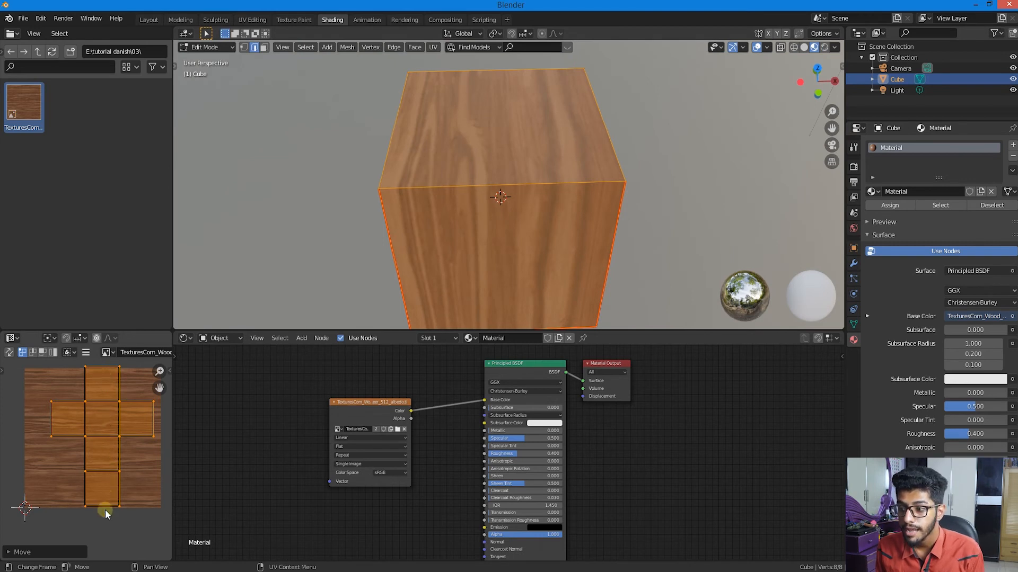
Try scaling the whole UV layout down over the wood texture to test the grain size on the cube
key(s)
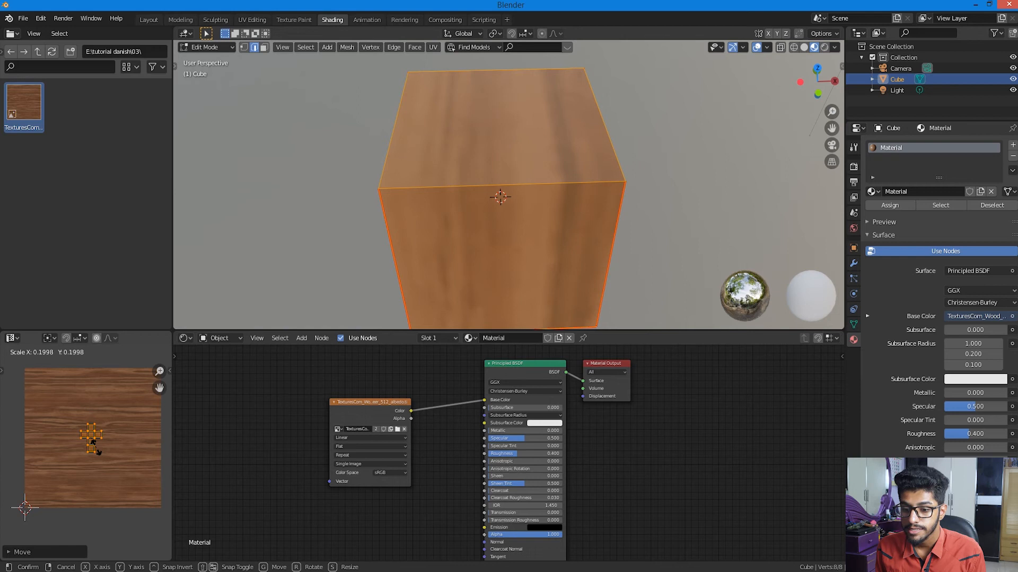
right_click(125, 491)
scroll(461, 259, down, 2)
middle_drag(545, 216, 523, 218)
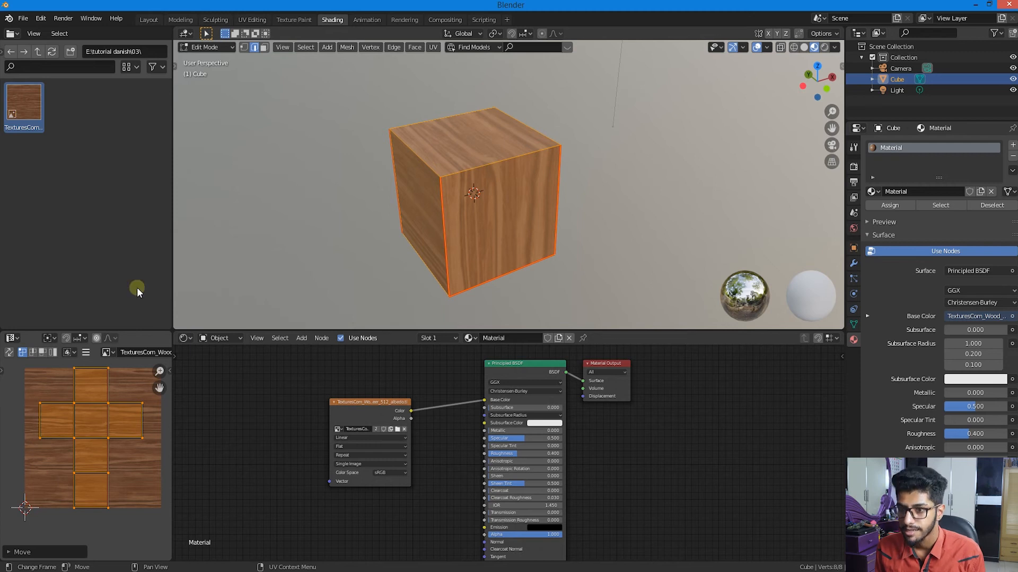
Switch to face selection, select the cube's top face and nudge its UV island slightly over the wood texture
click(263, 47)
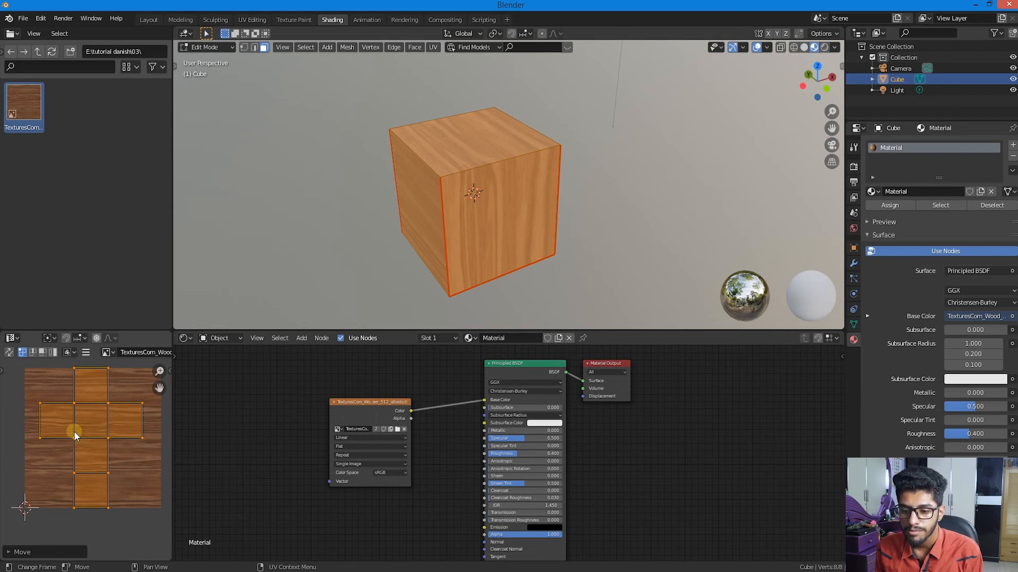
click(467, 139)
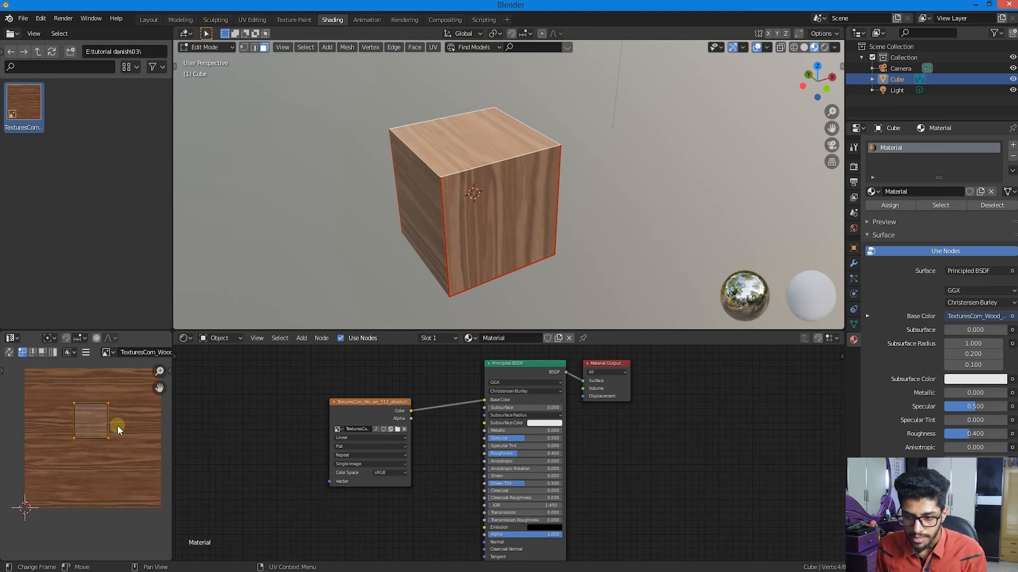
key(g)
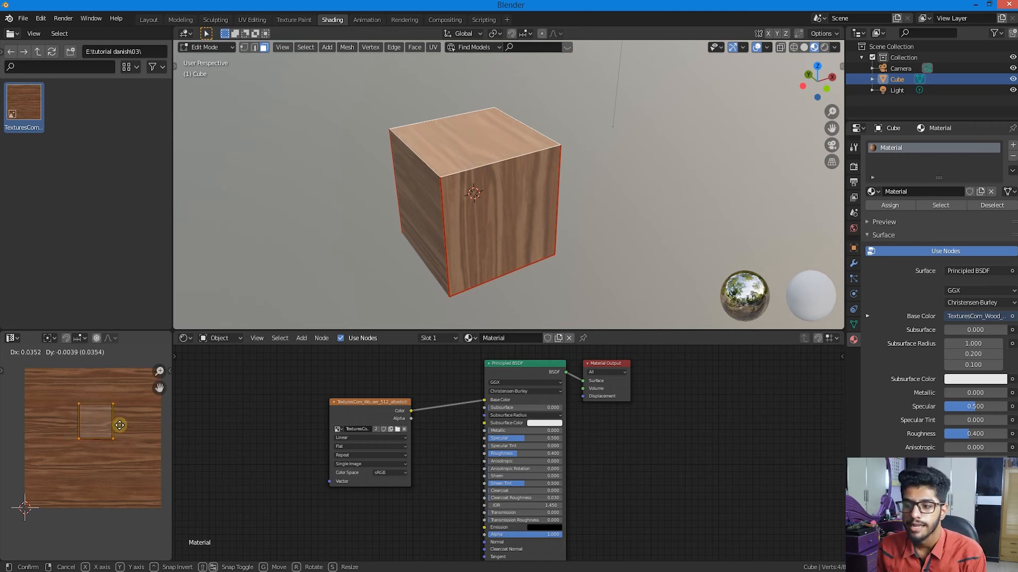
click(115, 426)
Select several side faces and the bottom face one by one and match each to its island in the UV Editor
click(483, 220)
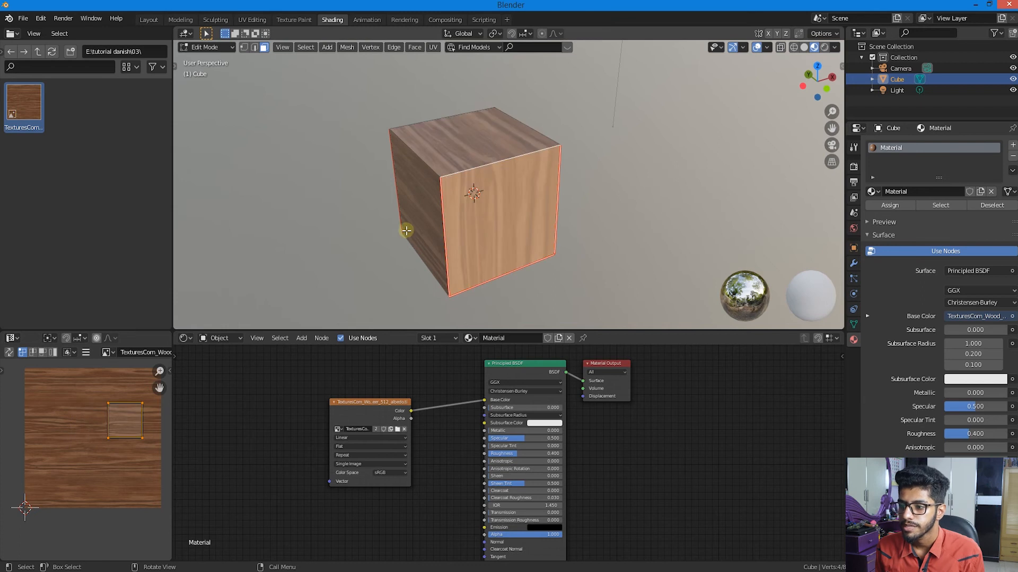
click(407, 231)
middle_drag(490, 288, 358, 277)
click(517, 189)
middle_drag(482, 268, 570, 237)
mouse_move(450, 244)
middle_down()
mouse_move(436, 223)
mouse_move(524, 265)
mouse_move(454, 229)
middle_up()
click(437, 221)
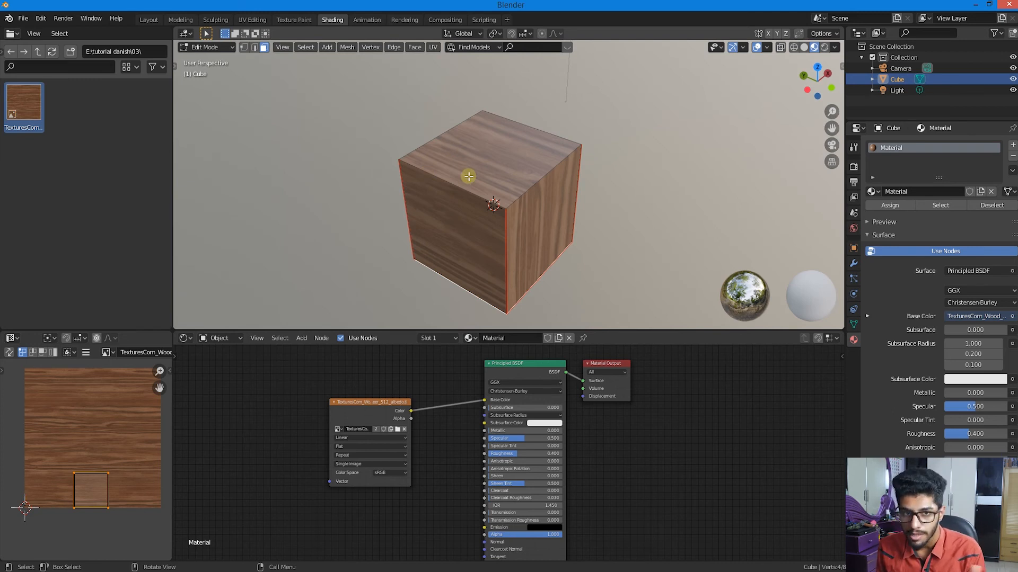
Select the -Y and +Y side faces in turn and check which part of the wood texture each covers
middle_drag(469, 176, 438, 154)
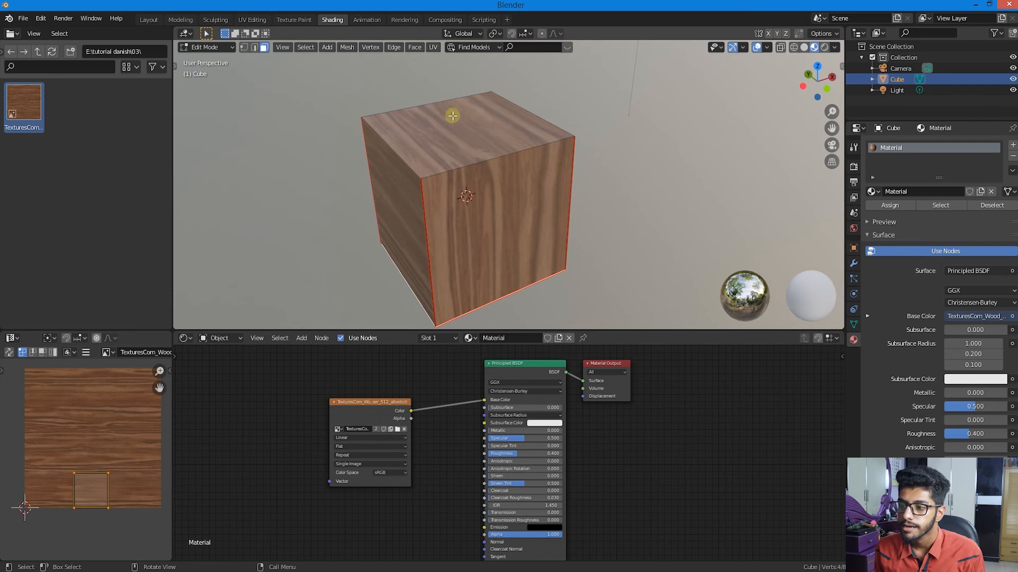
middle_drag(391, 245, 394, 191)
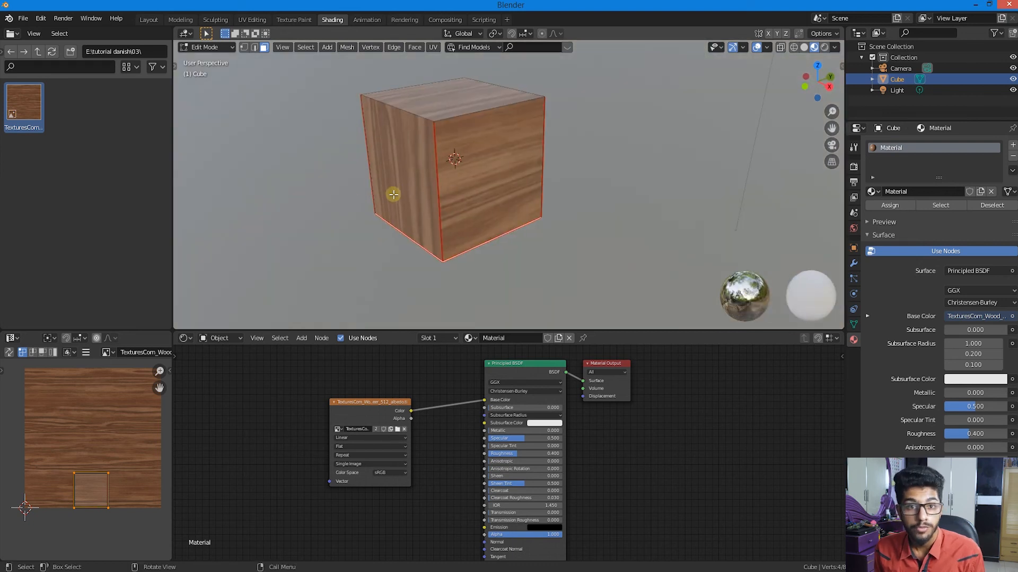
click(407, 161)
middle_drag(466, 160, 371, 152)
click(588, 175)
shift+middle_drag(454, 227, 352, 284)
middle_drag(458, 253, 541, 250)
middle_drag(479, 229, 670, 206)
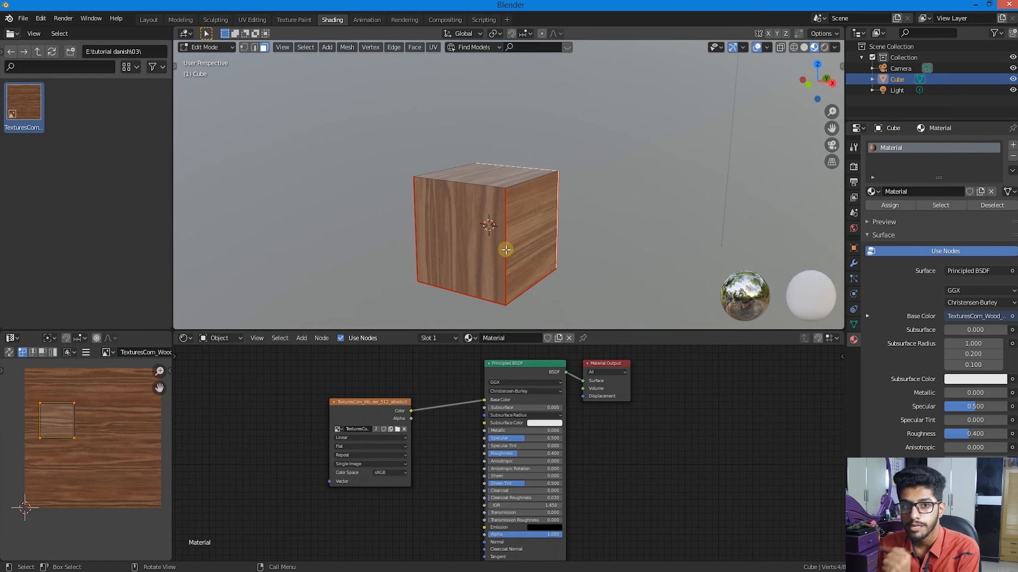
Add a second material slot with a new material to the cube and name the material SAMPING
click(1012, 146)
click(910, 211)
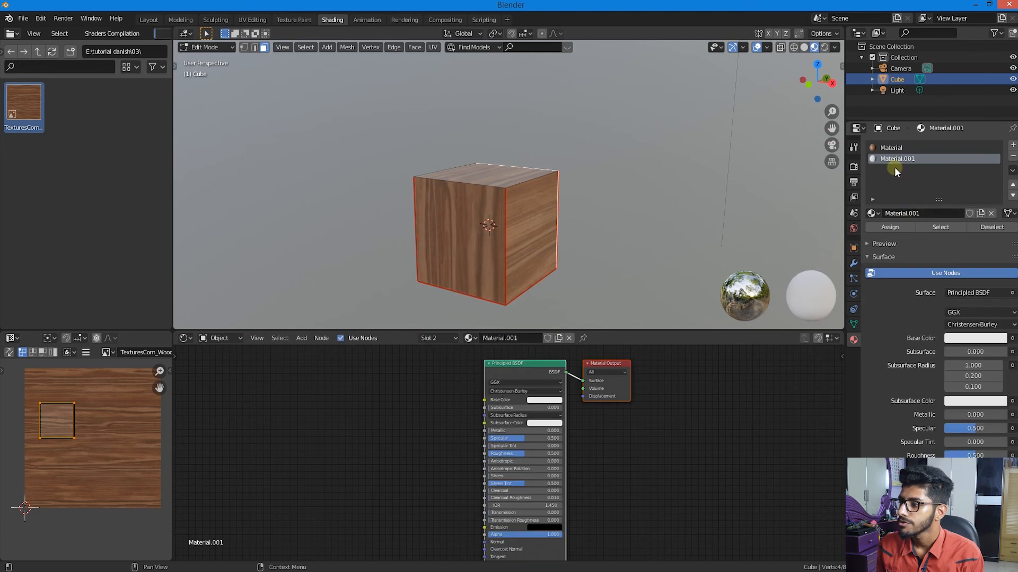
click(936, 211)
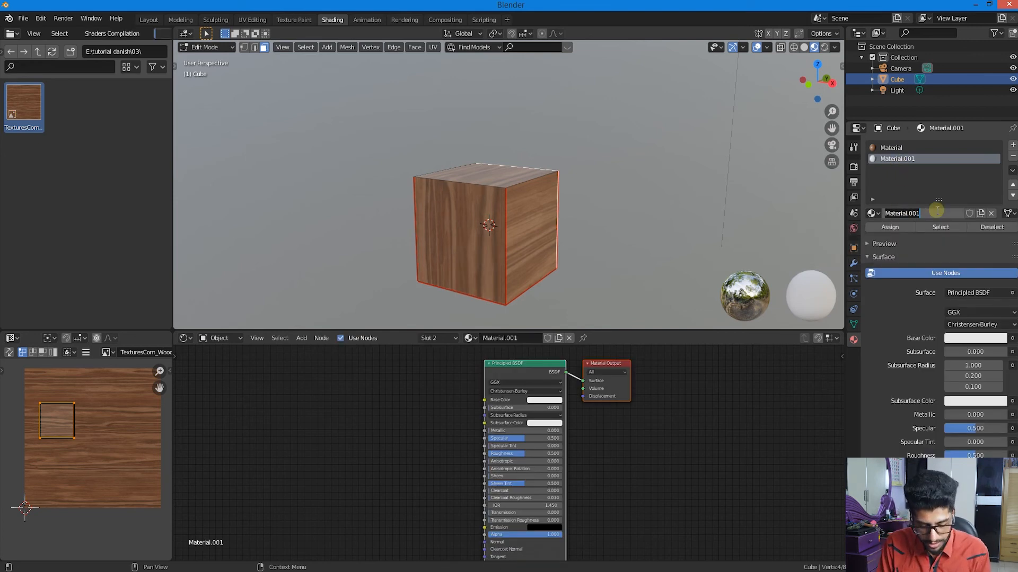
text(SAM)
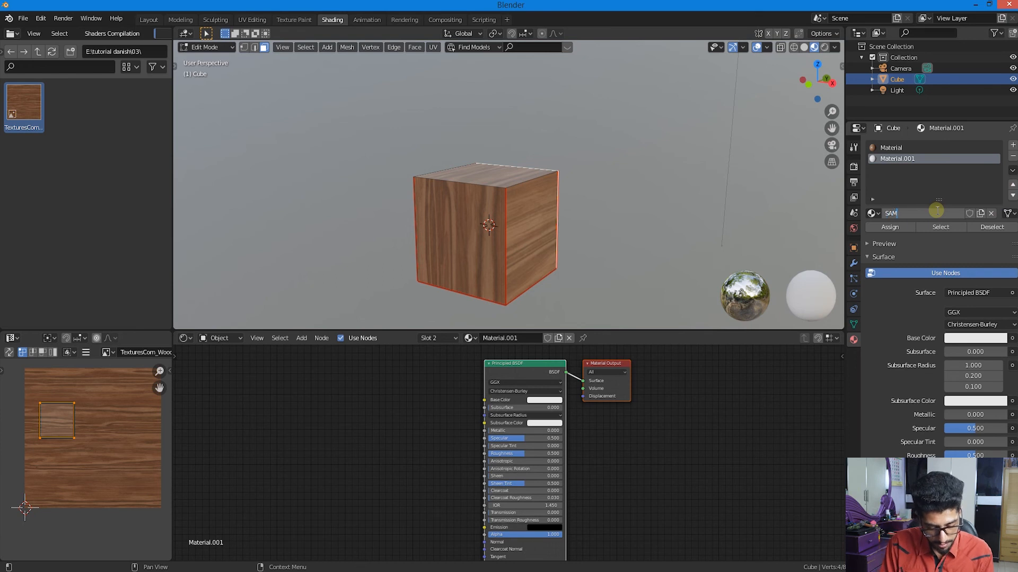
text(PING)
key(Return)
middle_drag(677, 216, 477, 221)
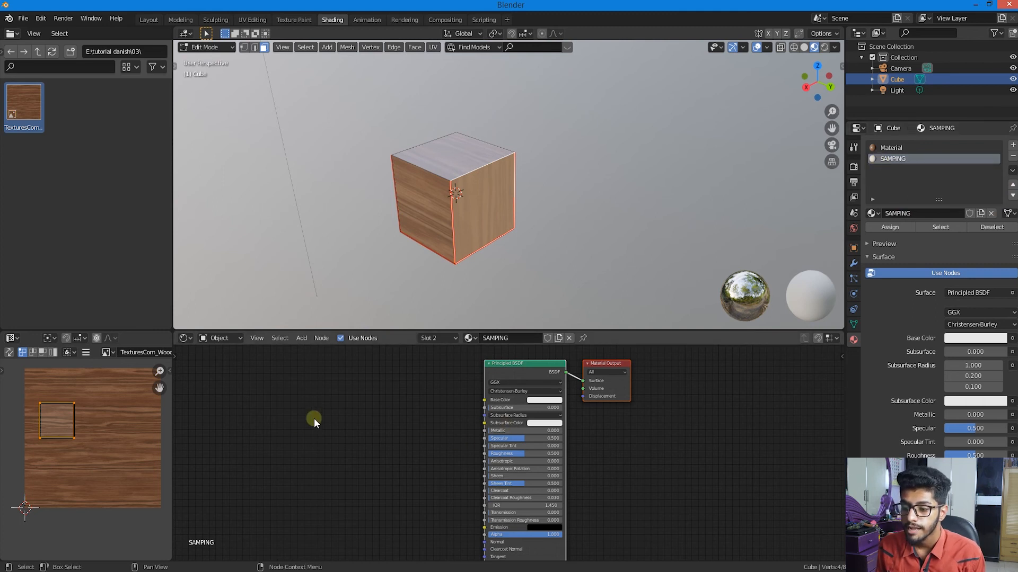
Swap the second slot to the existing Material, restore SAMPING, and compare the shader nodes of the two slots
click(469, 338)
click(477, 354)
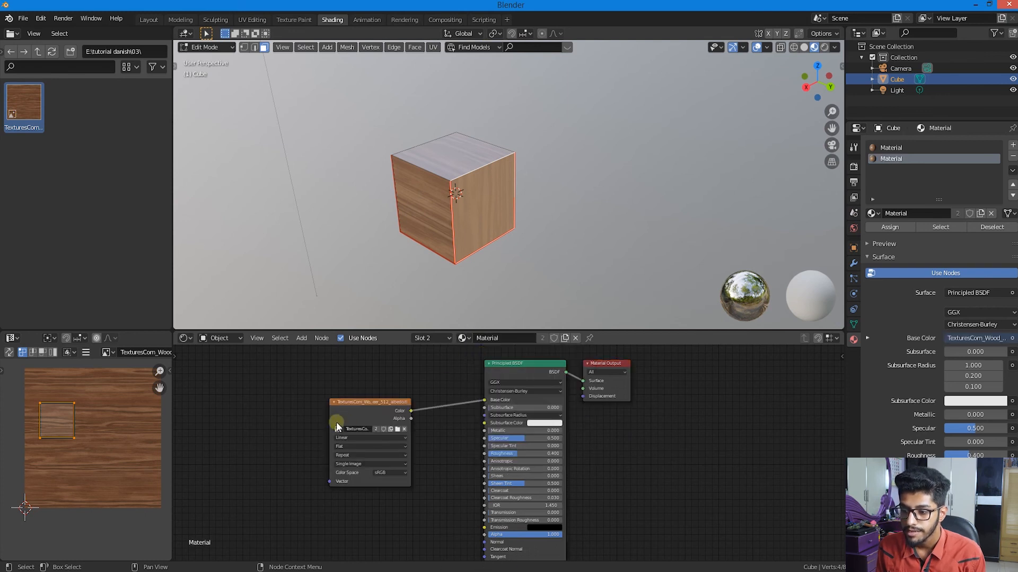
click(465, 338)
click(472, 365)
click(899, 150)
click(893, 158)
click(896, 148)
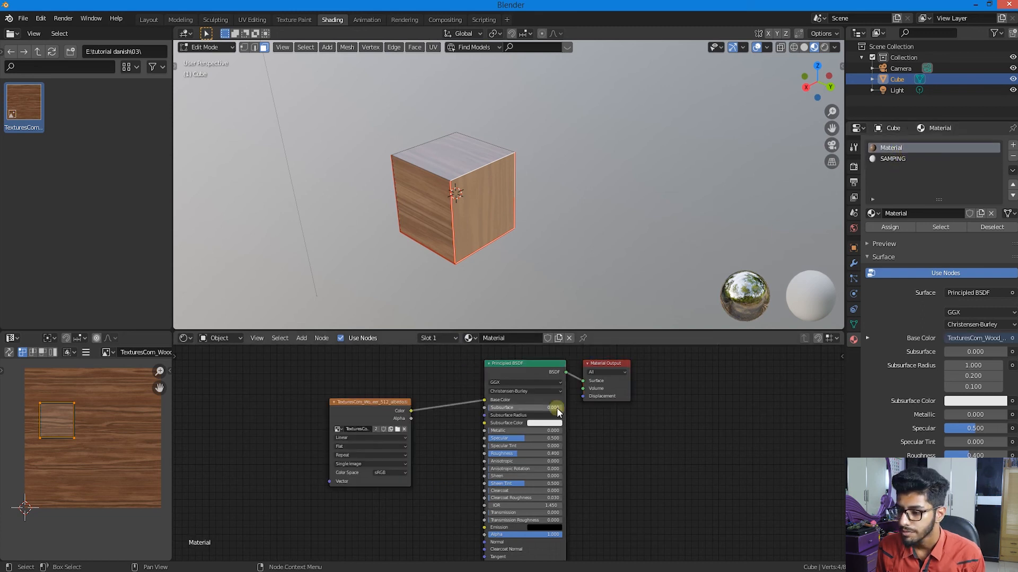
Assign the SAMPING material to the selected +Y side face of the cube
click(897, 158)
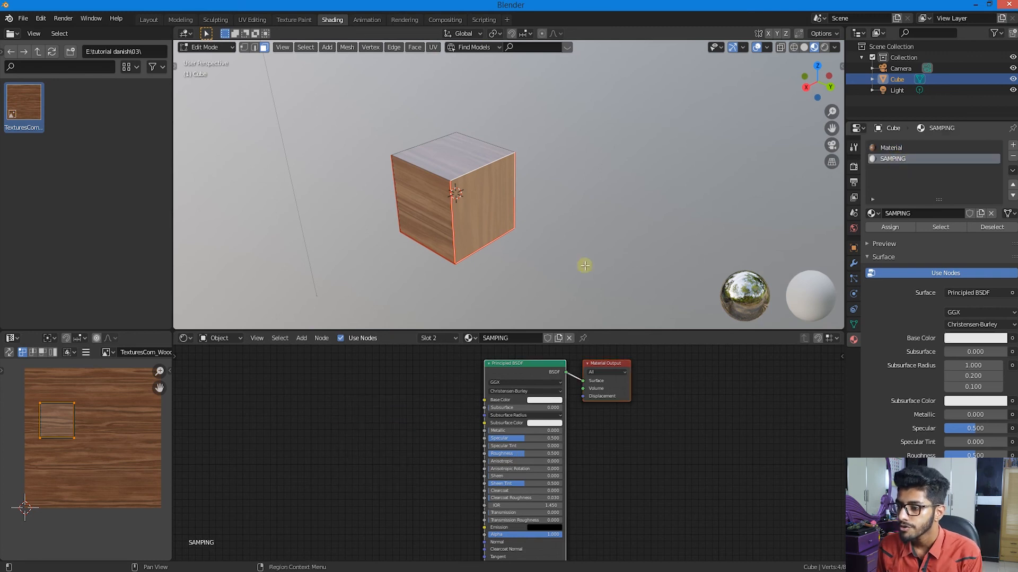
middle_drag(530, 228, 504, 227)
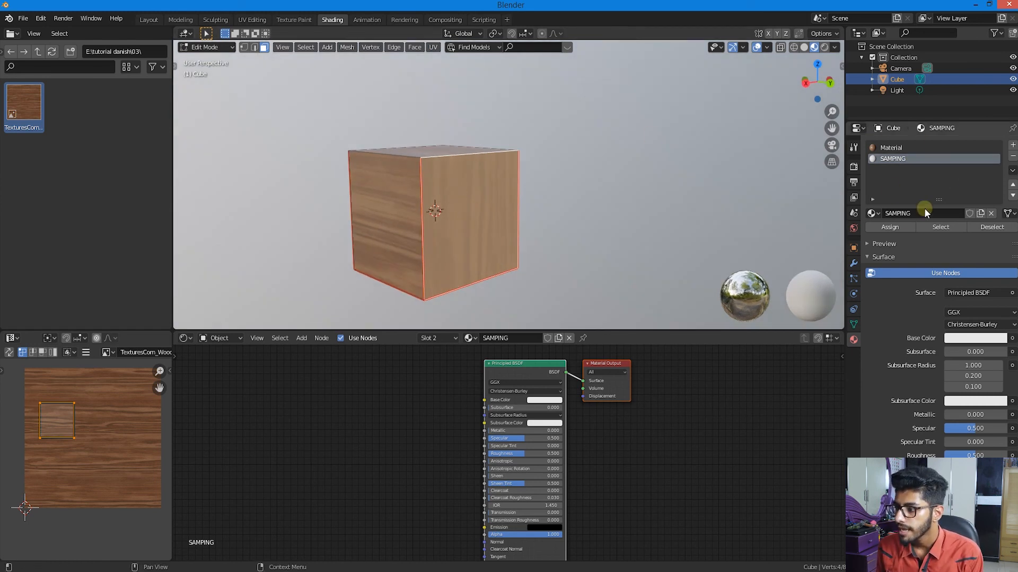
click(890, 227)
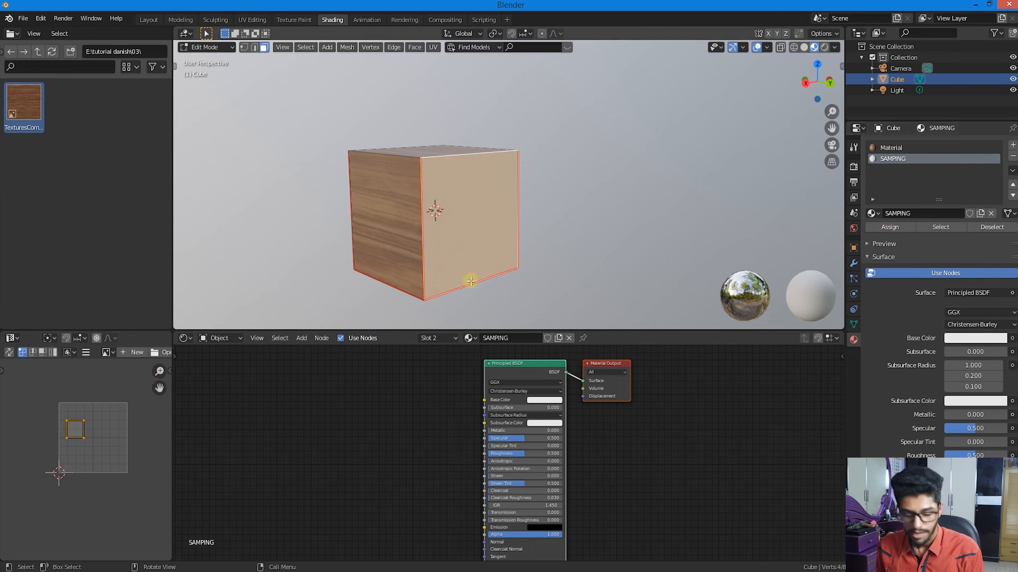
click(537, 239)
middle_drag(539, 250, 495, 231)
Assign the SAMPING material to the opposite -Y side face and return to Object Mode to inspect the cube
click(496, 204)
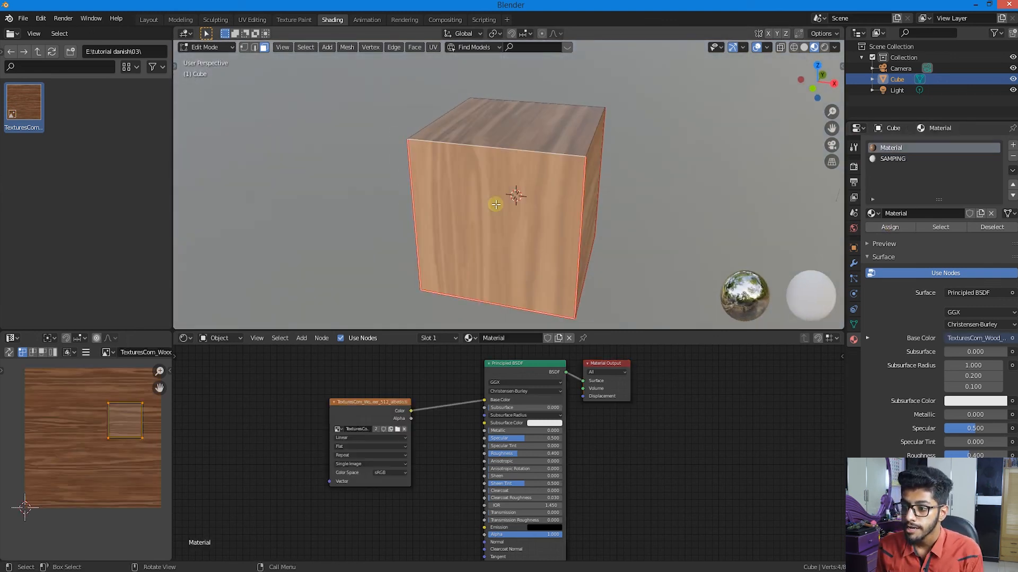
click(894, 159)
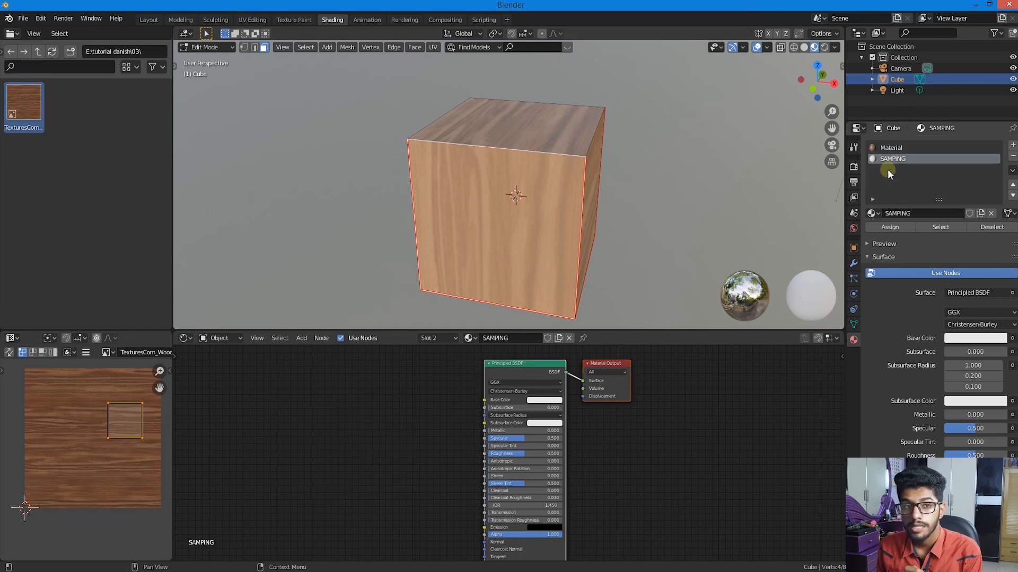
click(888, 233)
scroll(432, 229, down, 4)
click(629, 193)
middle_drag(629, 193, 520, 229)
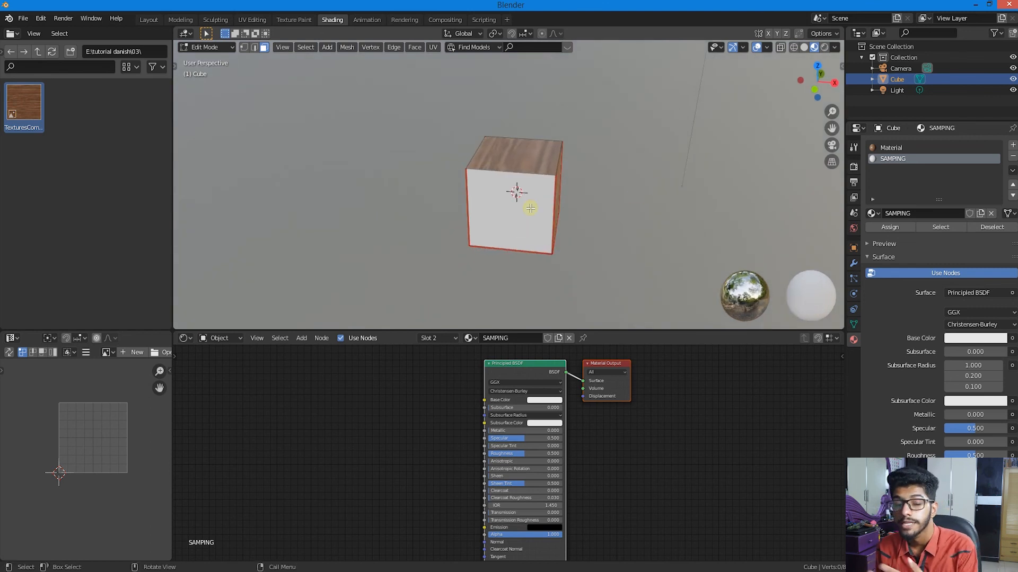
key(Tab)
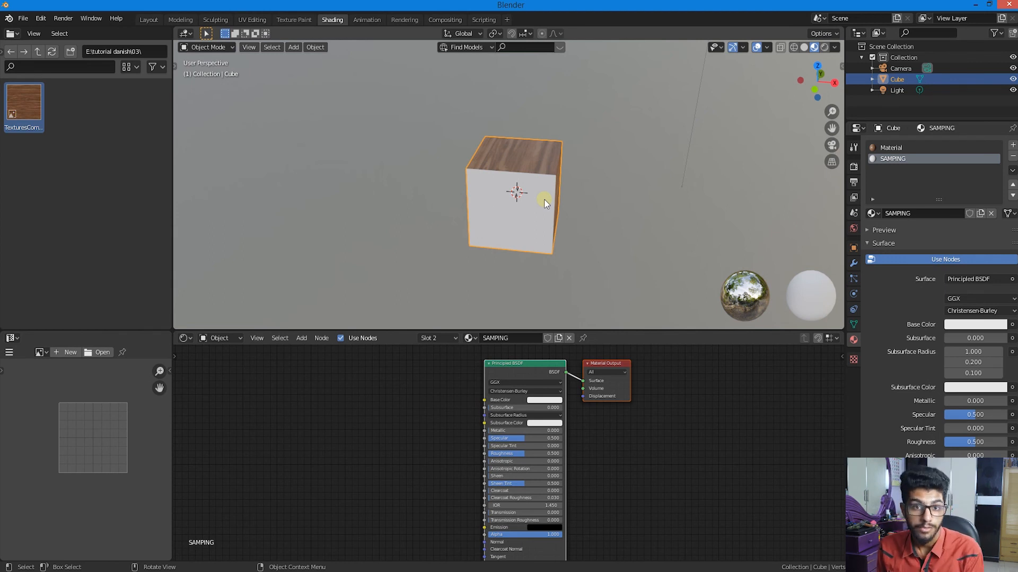
middle_drag(545, 204, 481, 214)
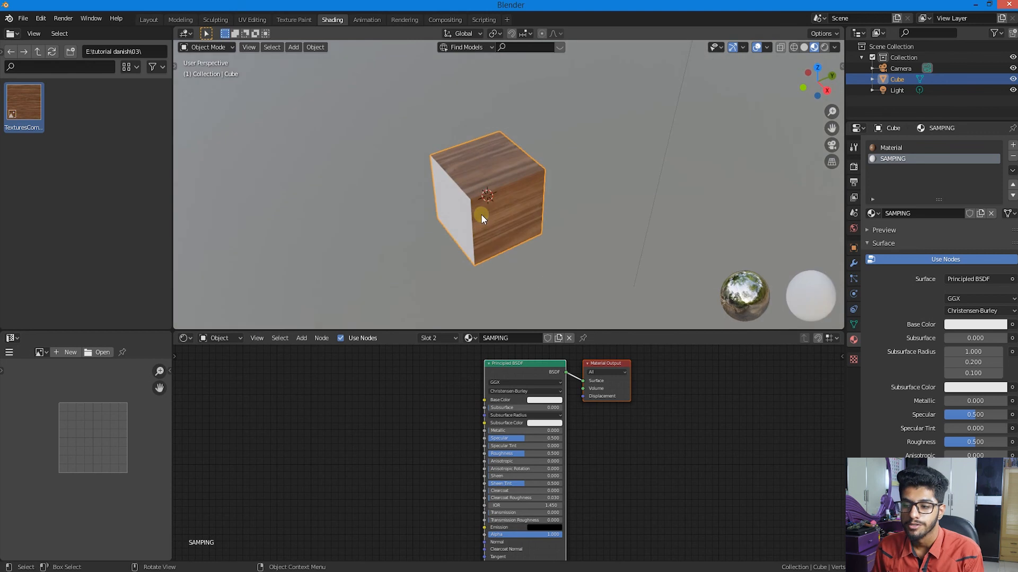